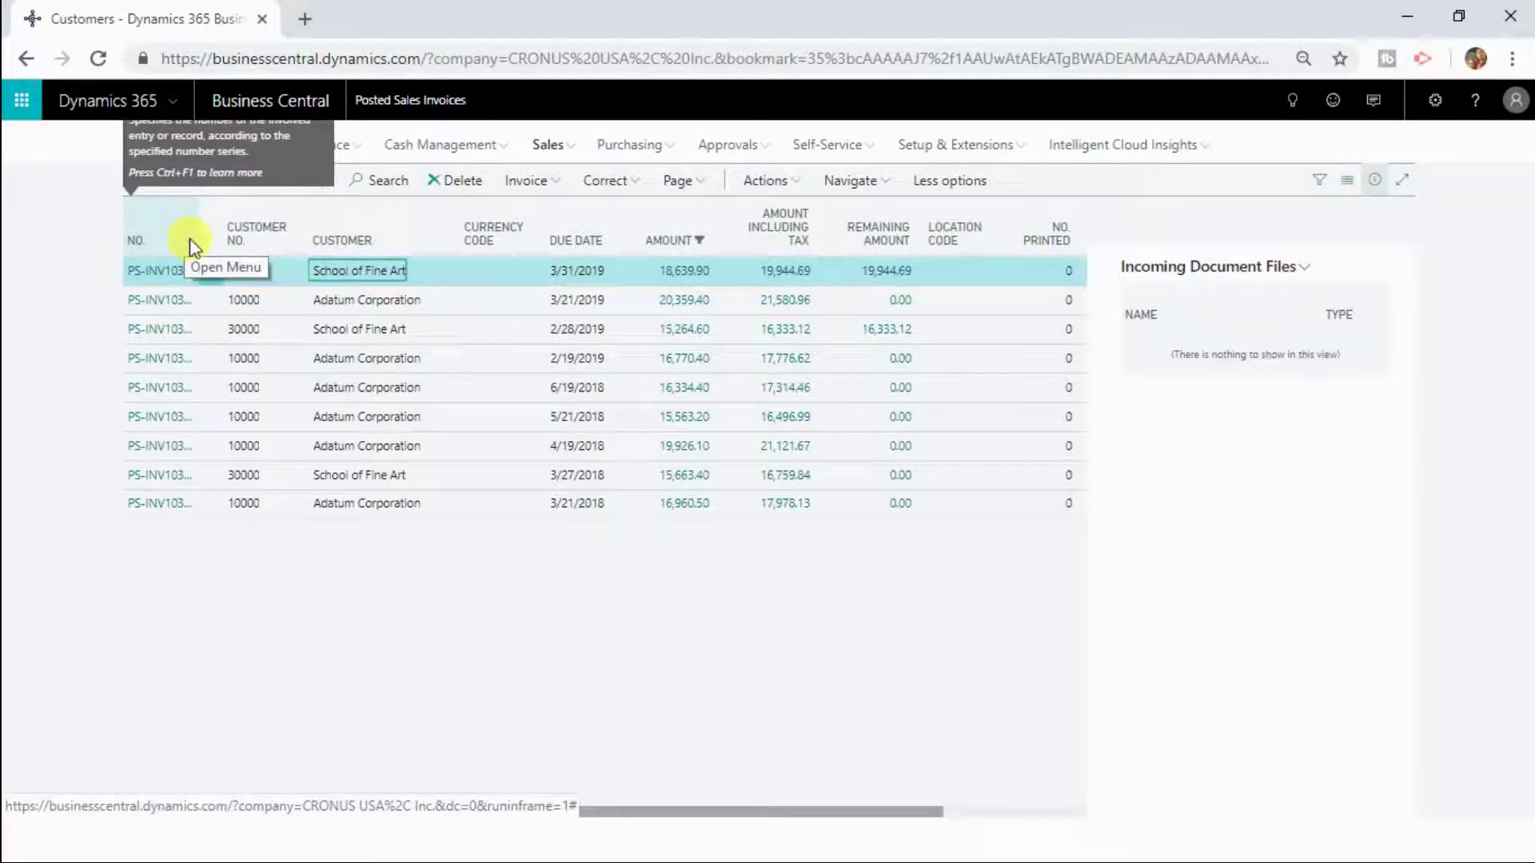
Sort the posted sales invoices descending by Customer
{"action": "left_click", "coordinate": [189, 238]}
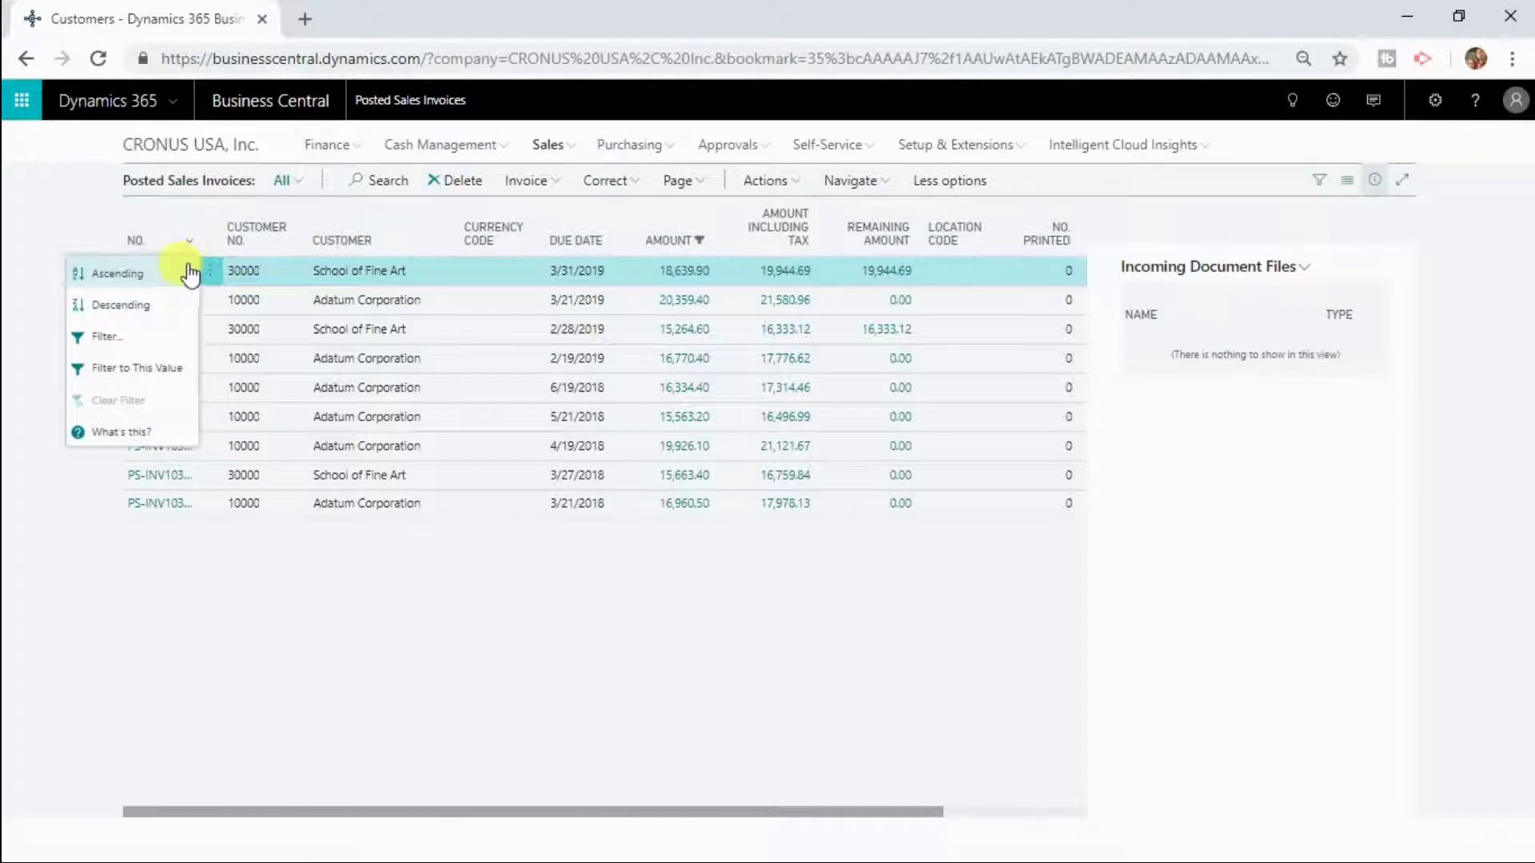
{"action": "left_click", "coordinate": [453, 243]}
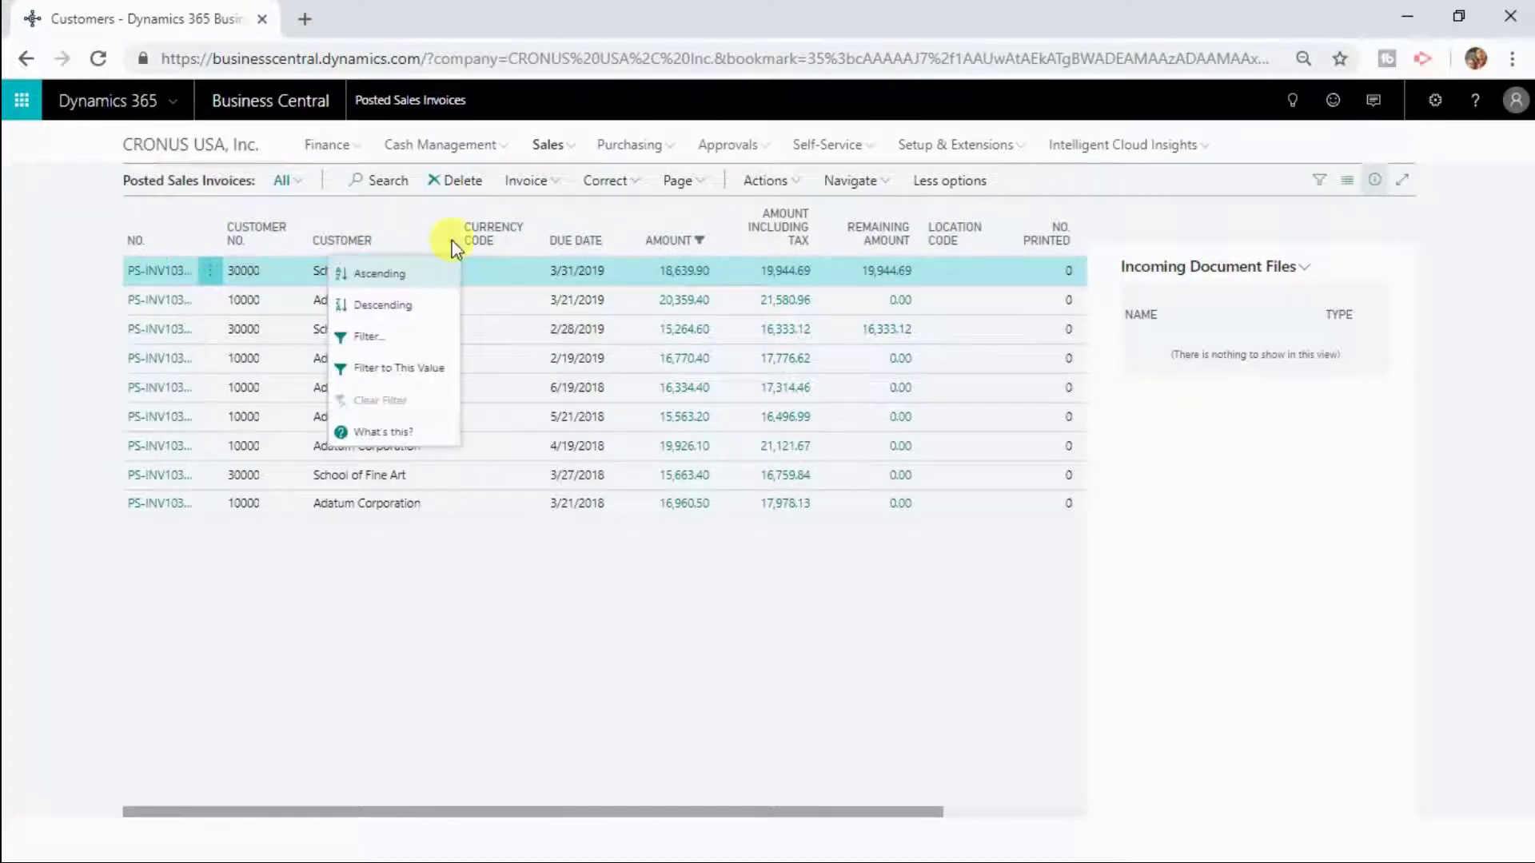
{"action": "left_click", "coordinate": [404, 304]}
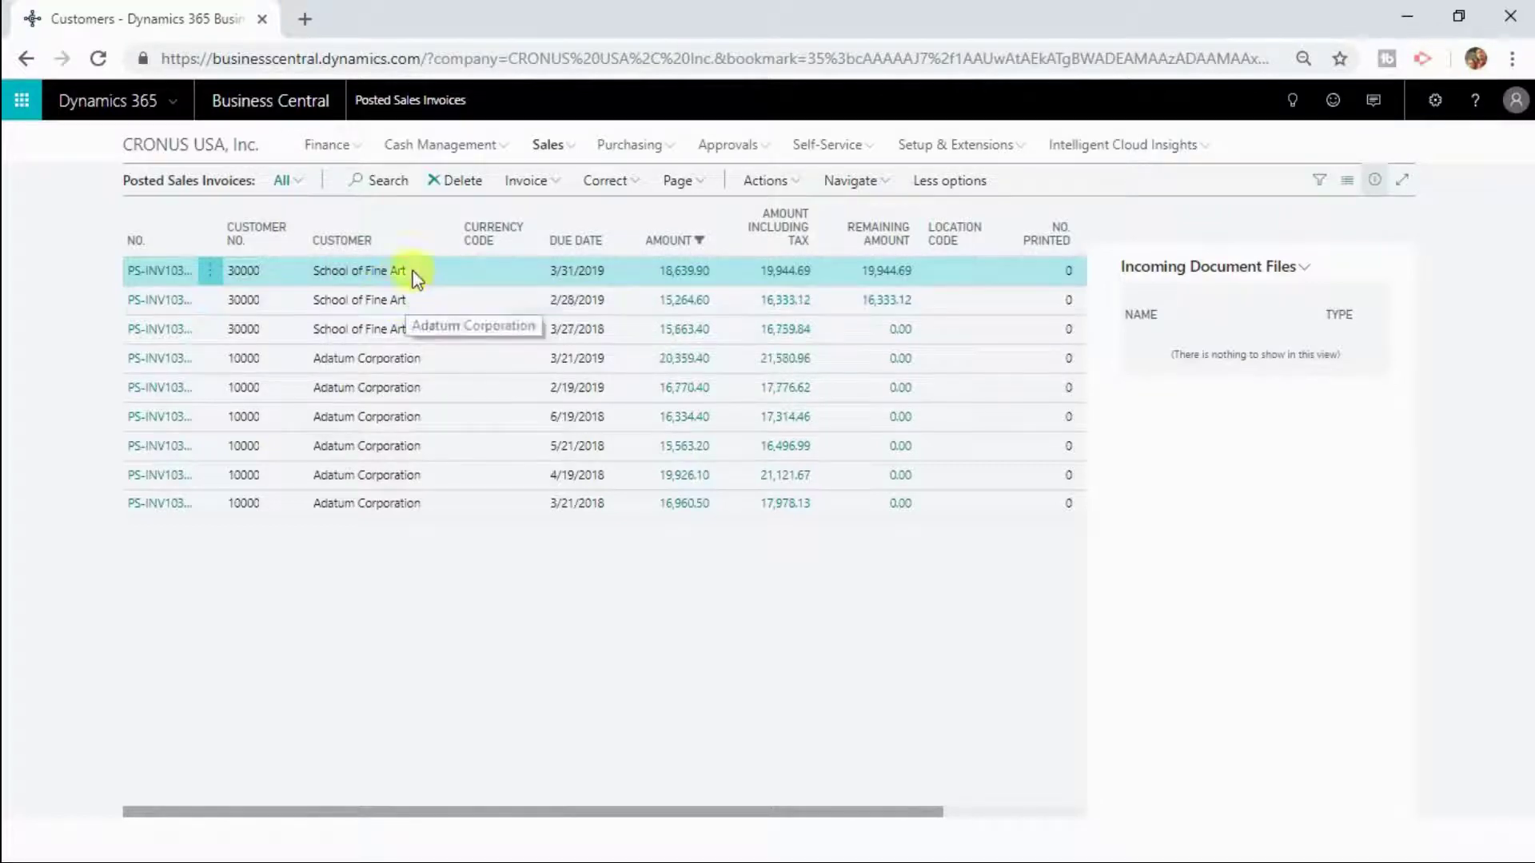
{"action": "left_click", "coordinate": [452, 243]}
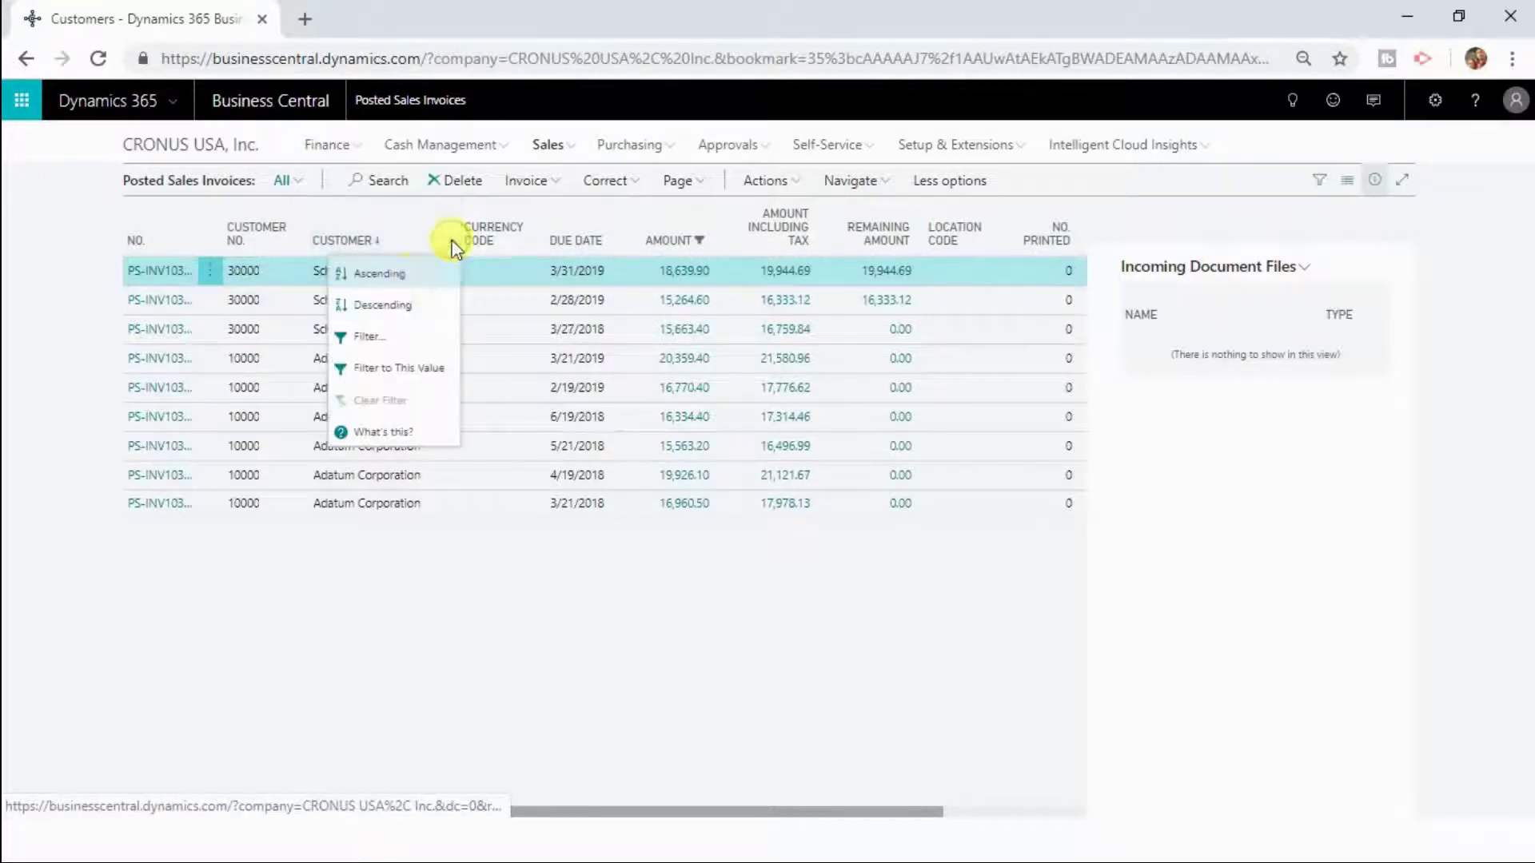
{"action": "left_click", "coordinate": [387, 308]}
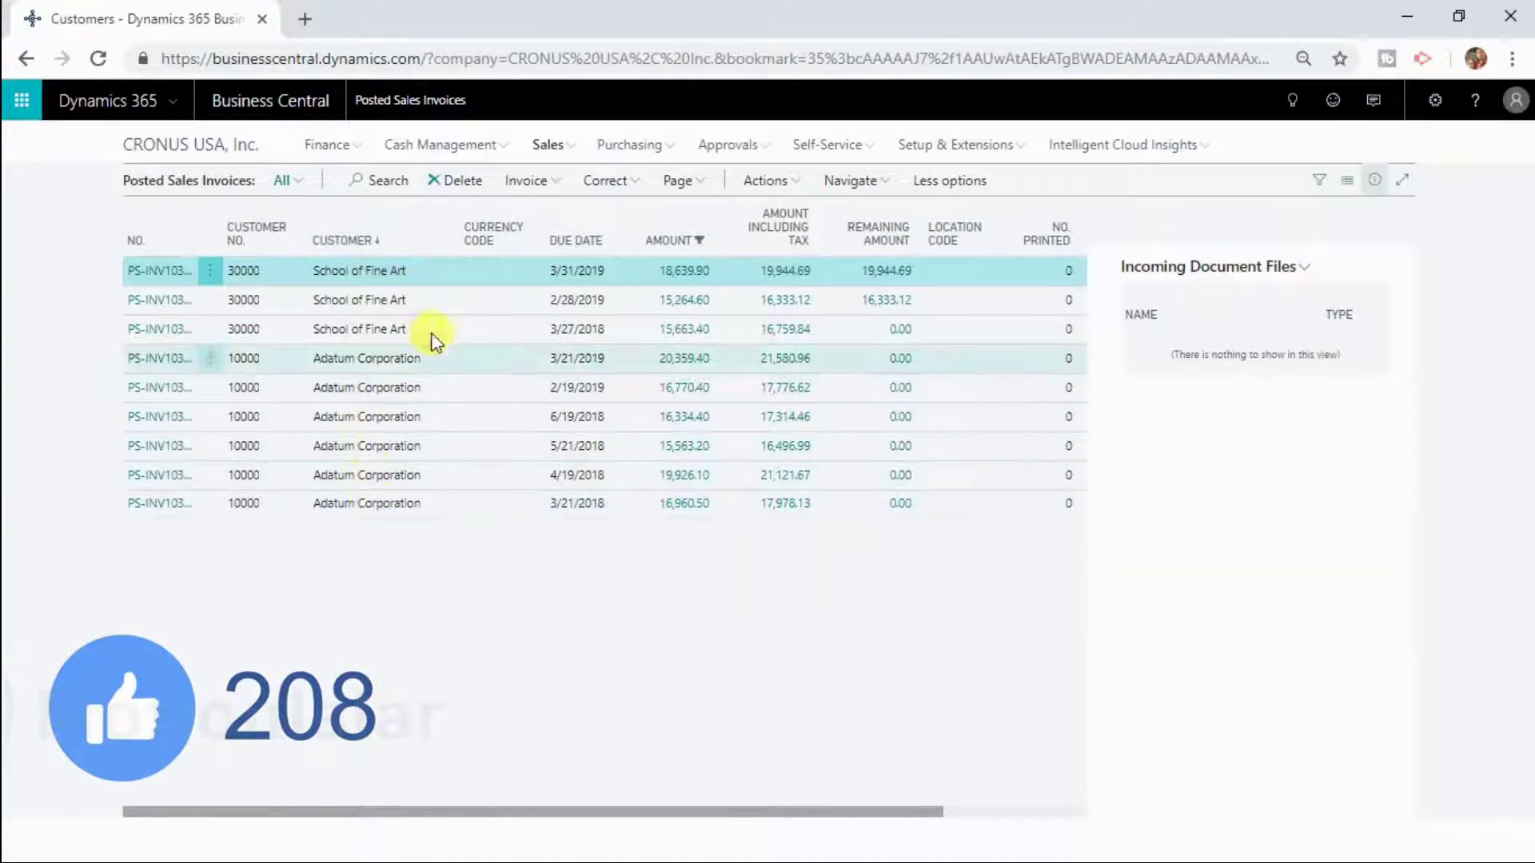
Re-sort the invoices descending by Due Date, then by Amount Including Tax, and return home
{"action": "left_click", "coordinate": [610, 243]}
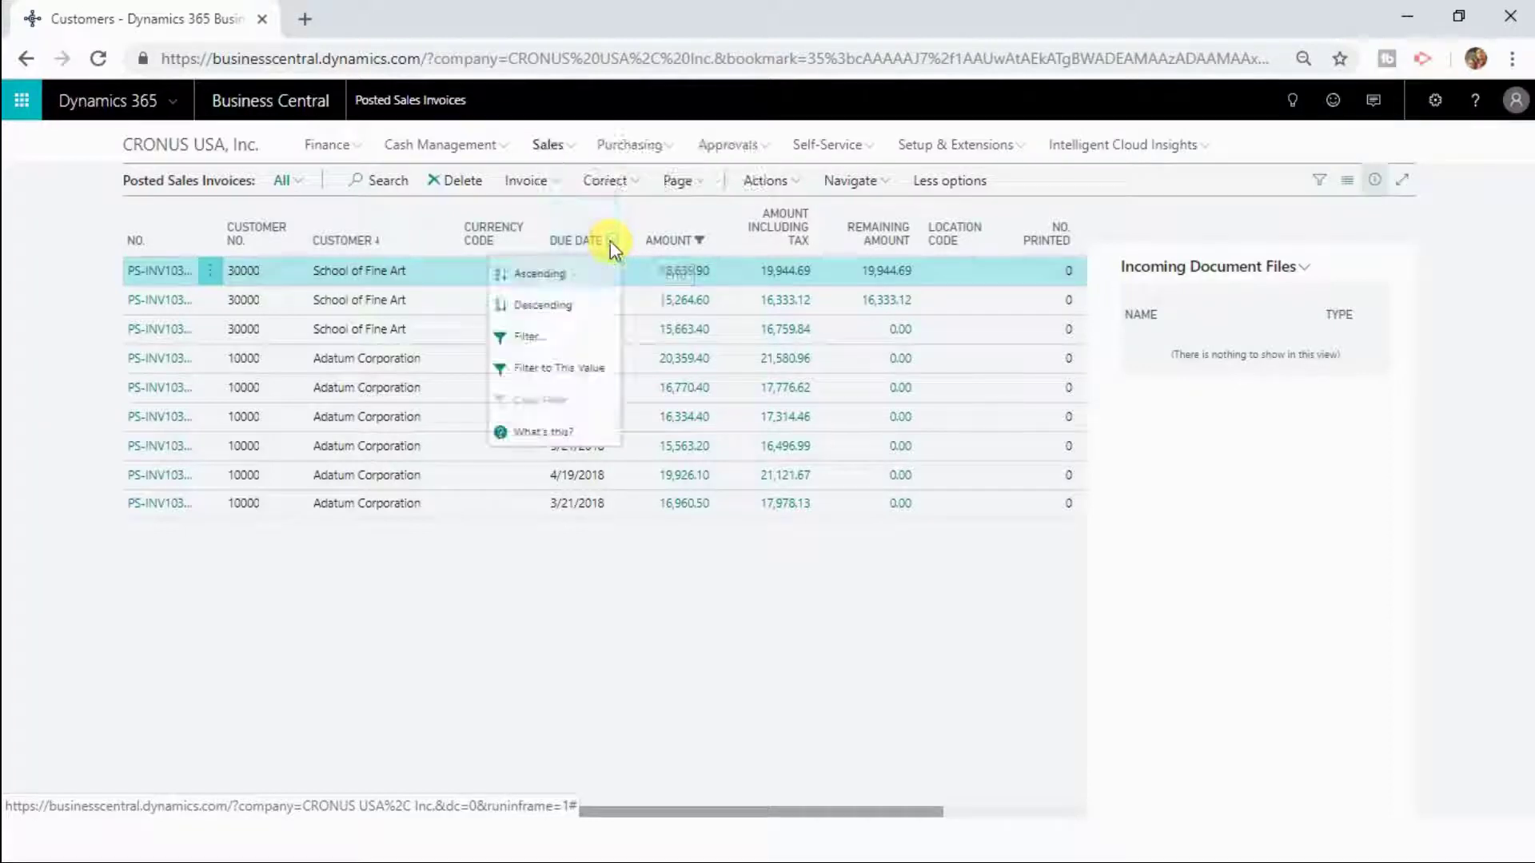
{"action": "left_click", "coordinate": [569, 305]}
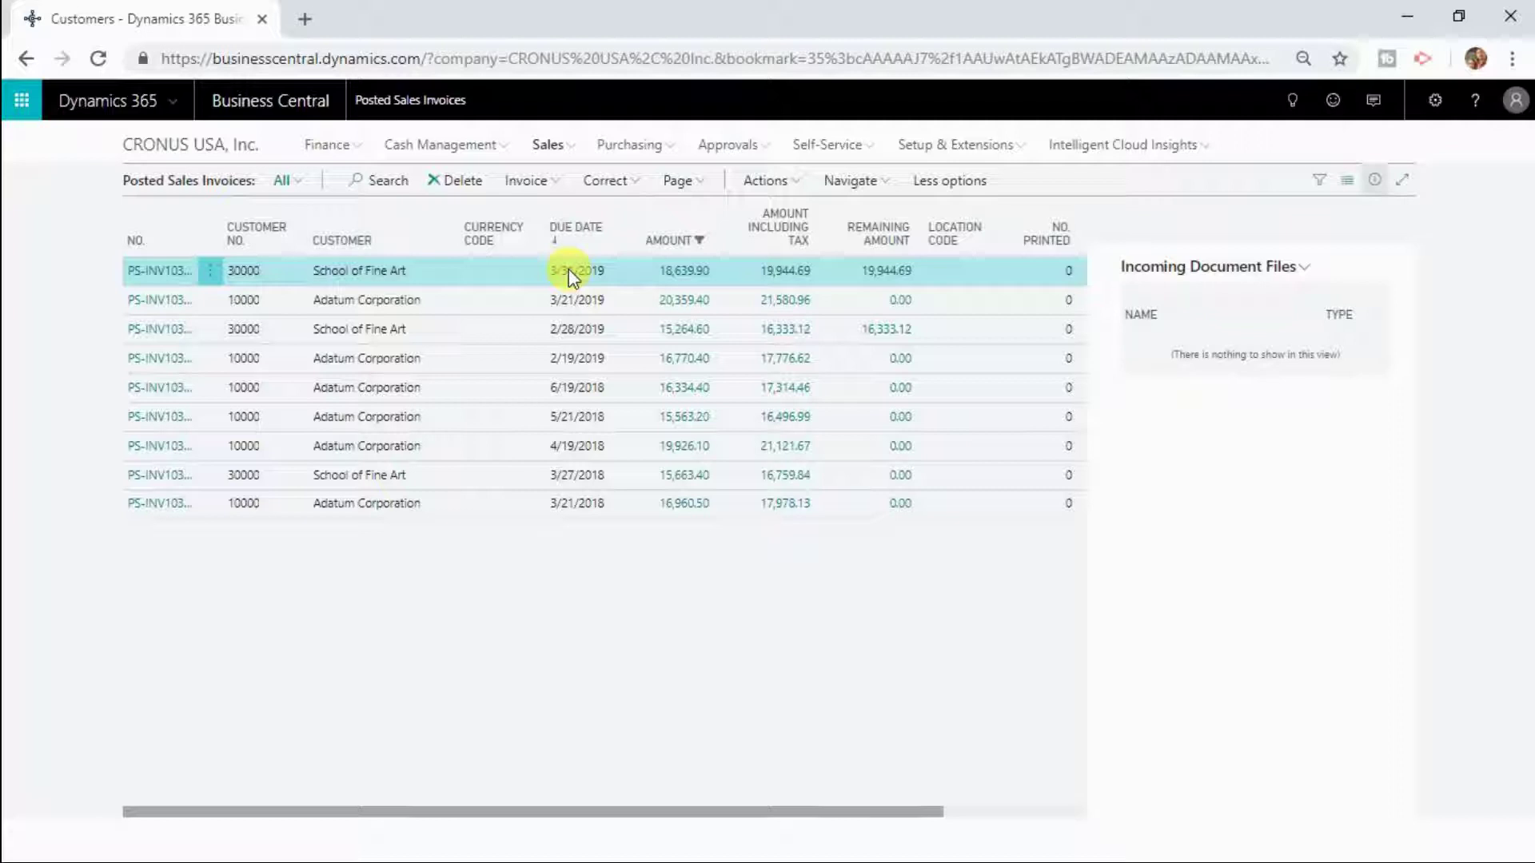
{"action": "left_click", "coordinate": [716, 238]}
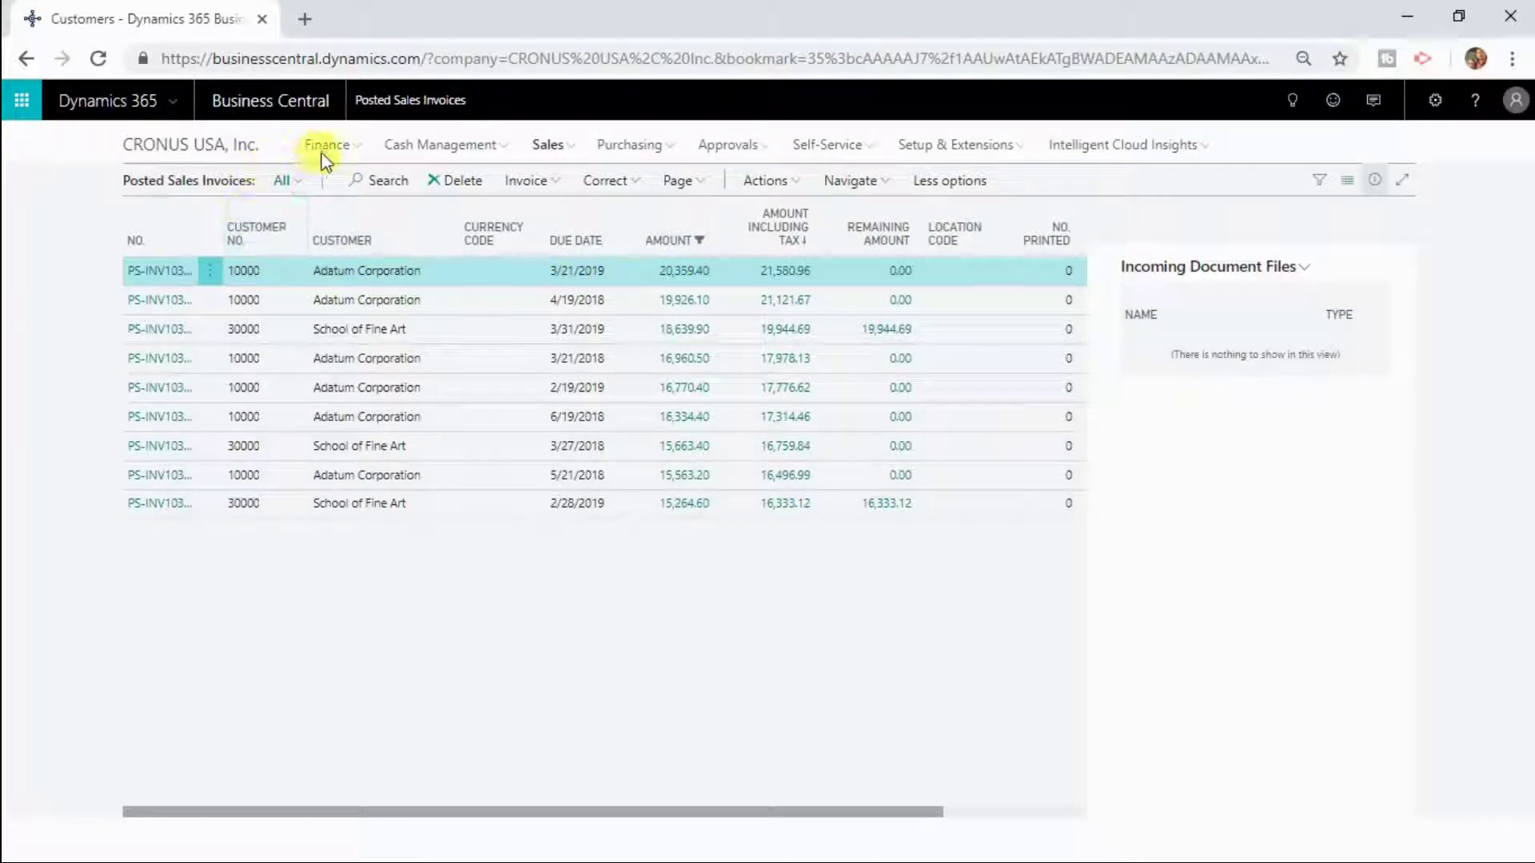
{"action": "left_click", "coordinate": [202, 144]}
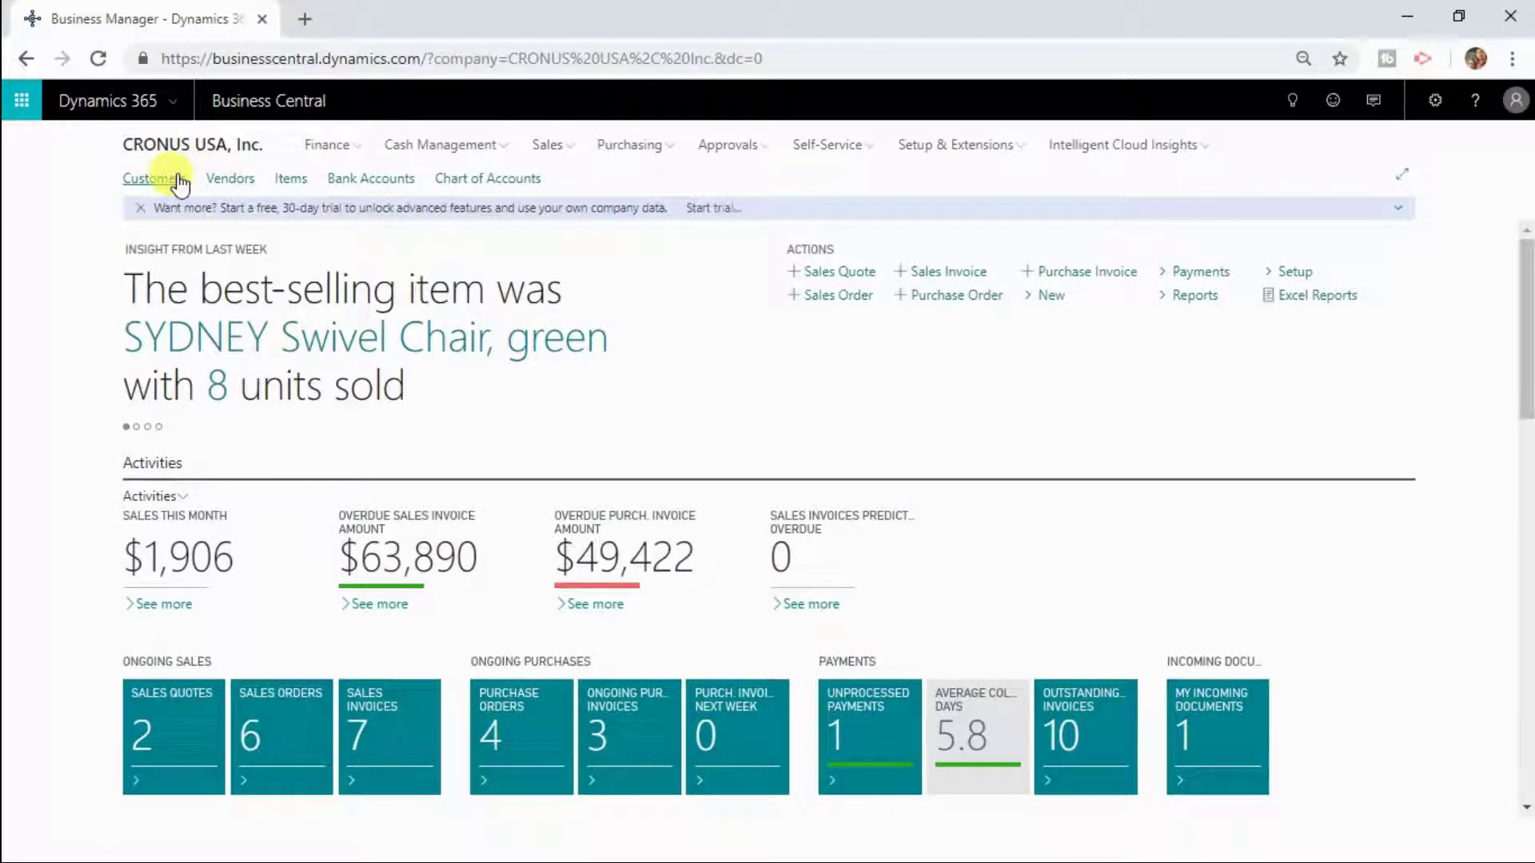
Open the Customers list and sort it descending by Sales ($)
{"action": "left_click", "coordinate": [289, 179]}
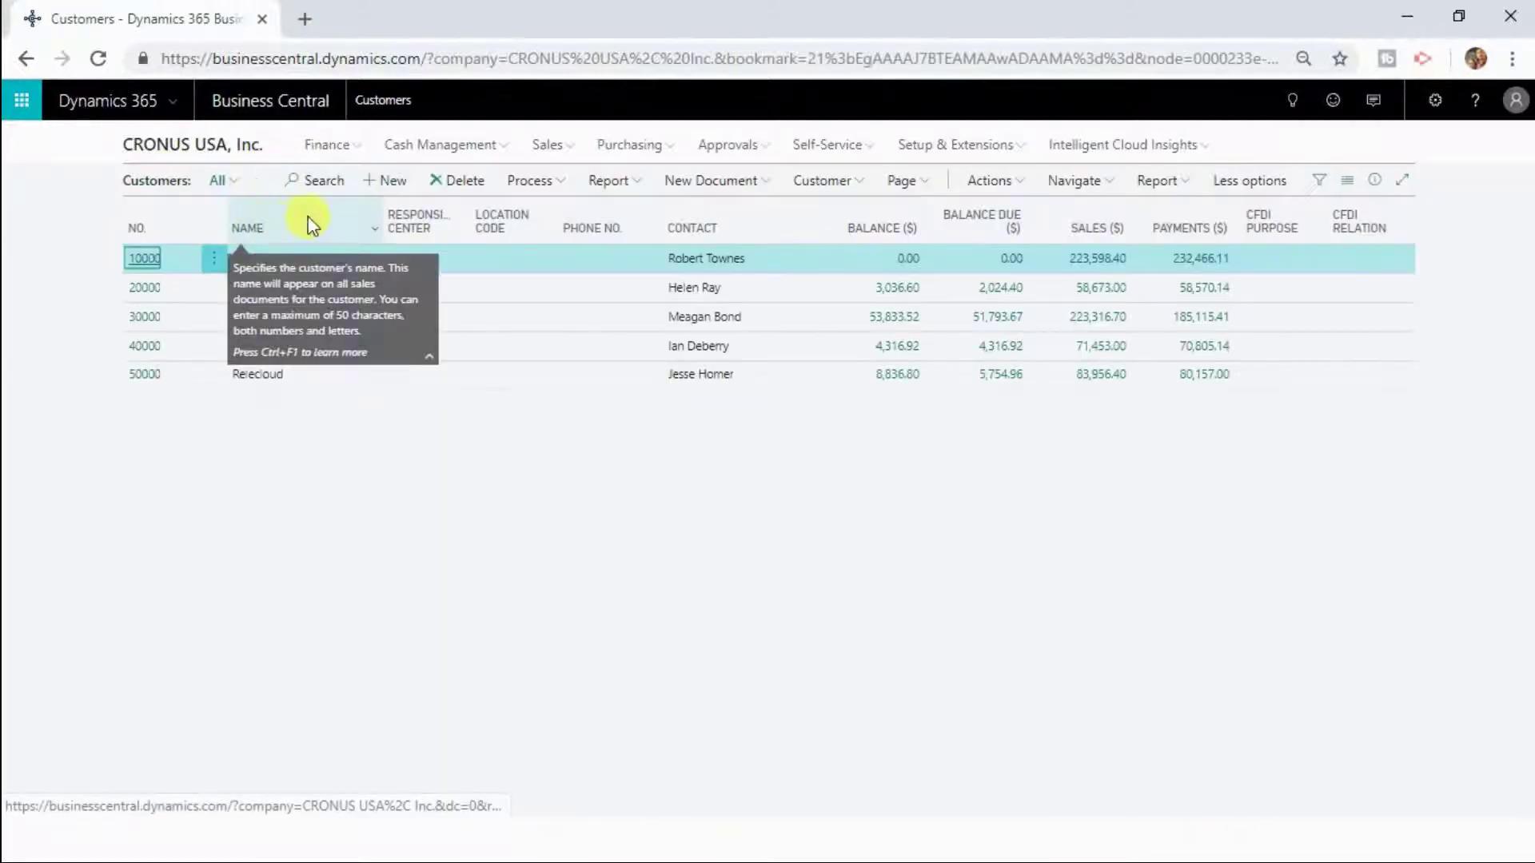
{"action": "mouse_move", "coordinate": [194, 230]}
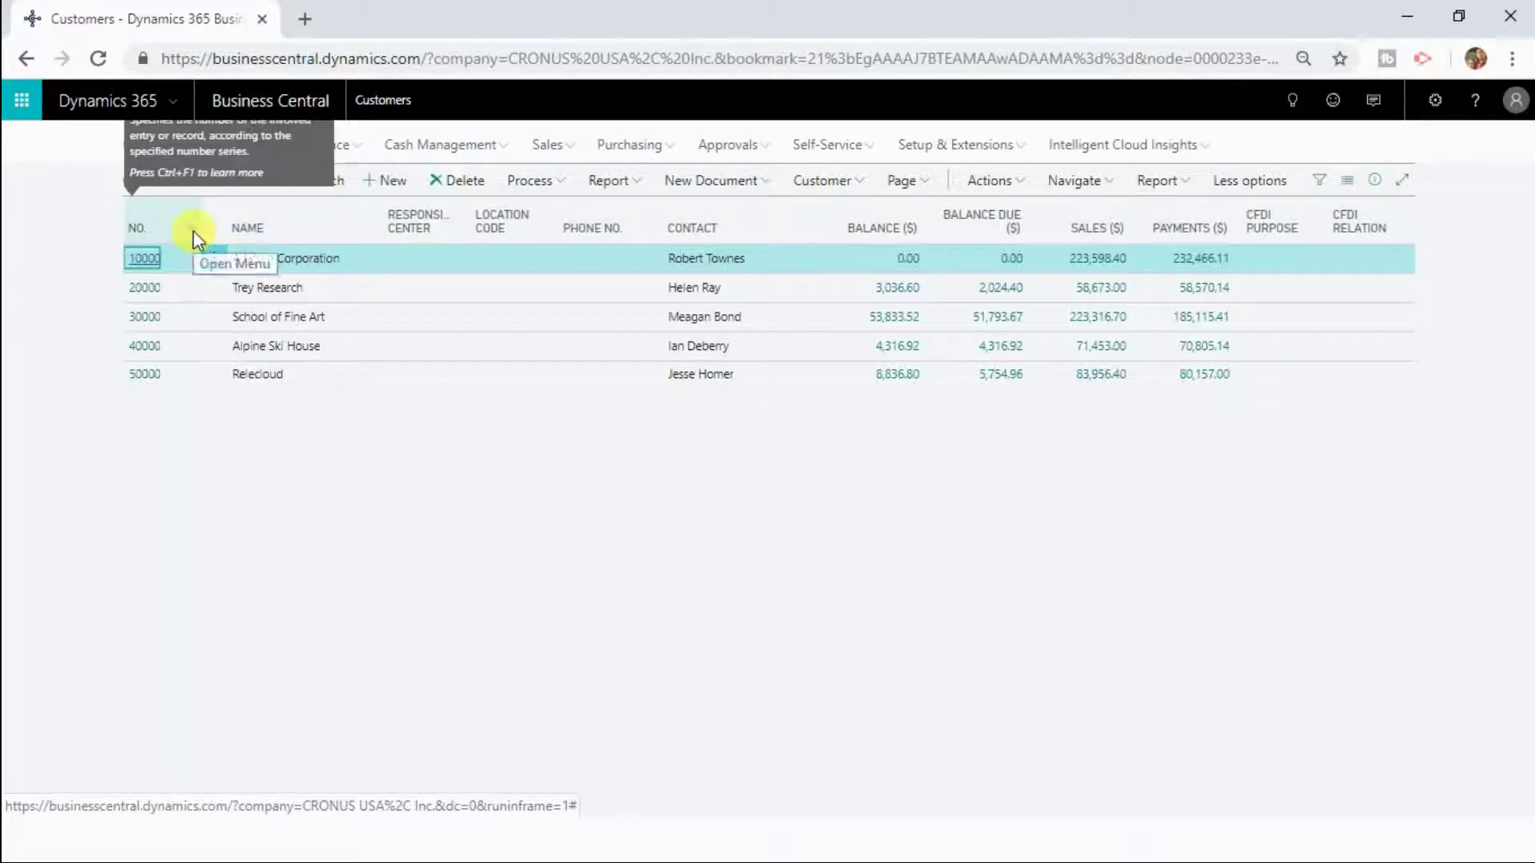
{"action": "left_click", "coordinate": [193, 230]}
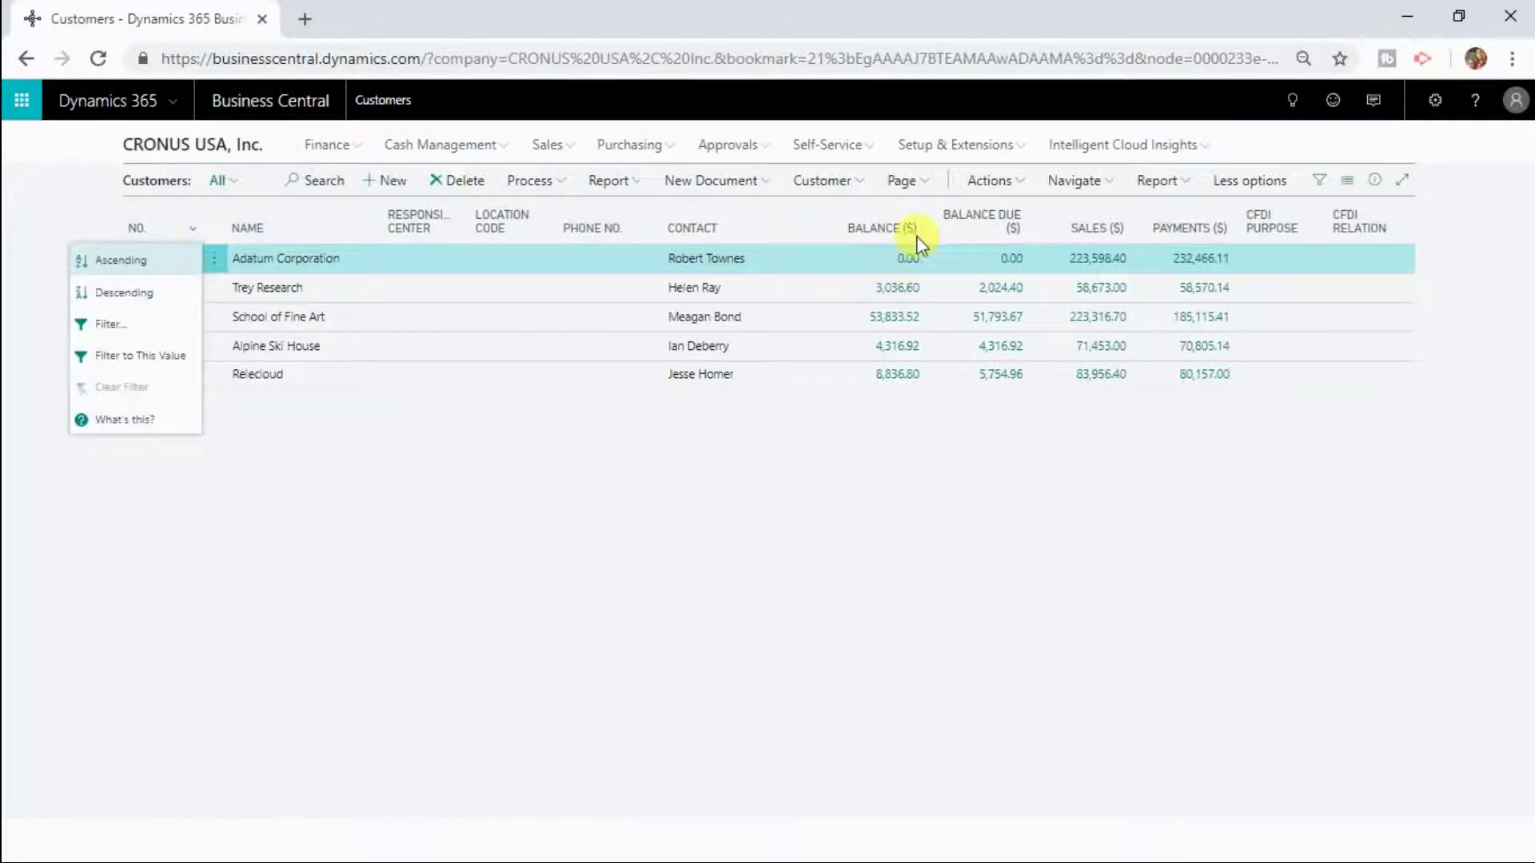
{"action": "left_click", "coordinate": [1129, 237]}
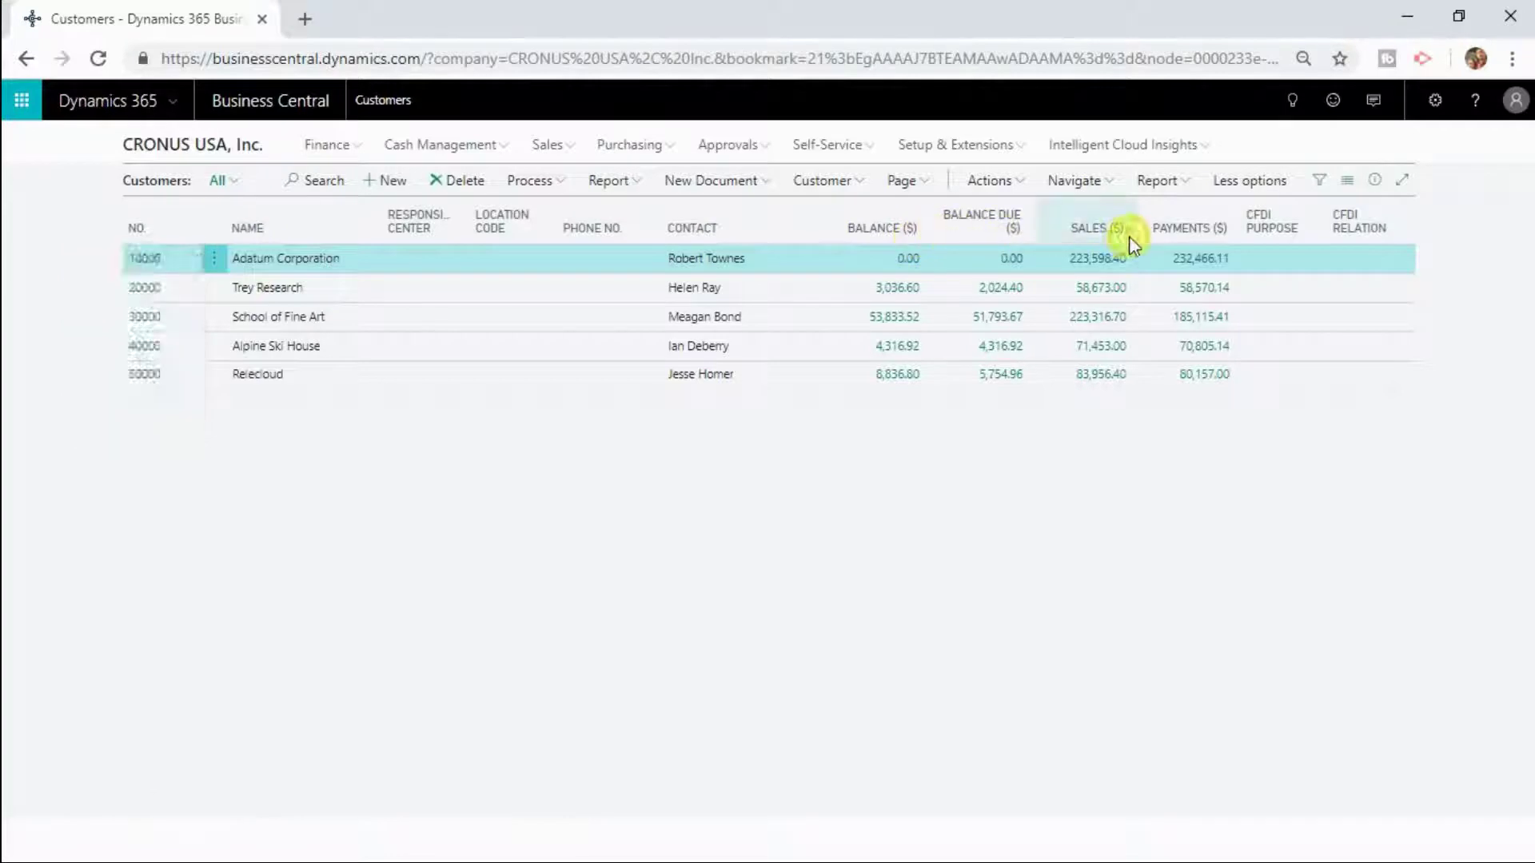
{"action": "left_click", "coordinate": [1129, 232]}
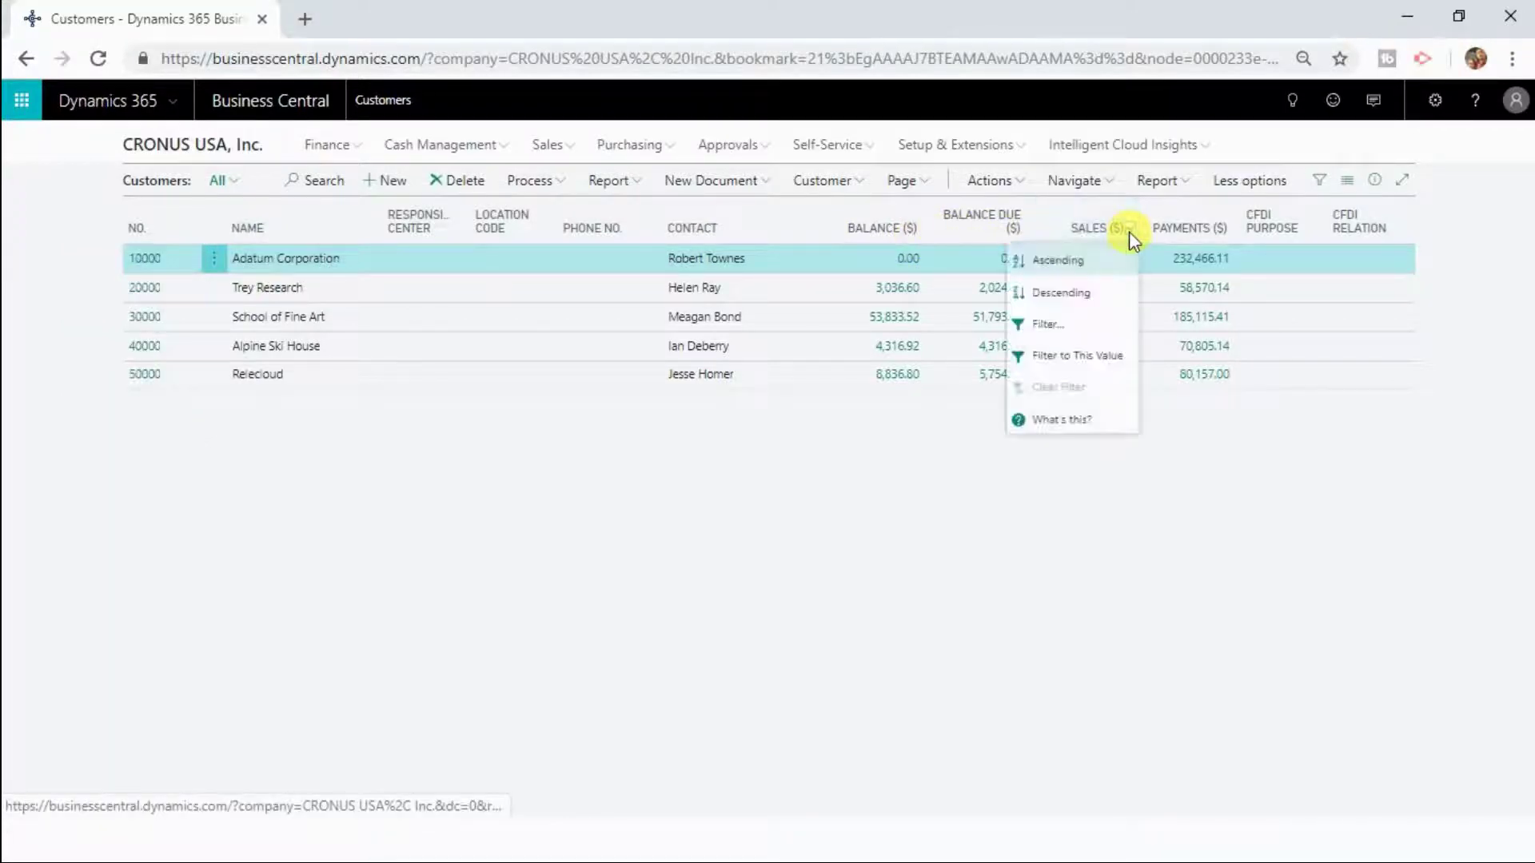
{"action": "left_click", "coordinate": [1089, 292]}
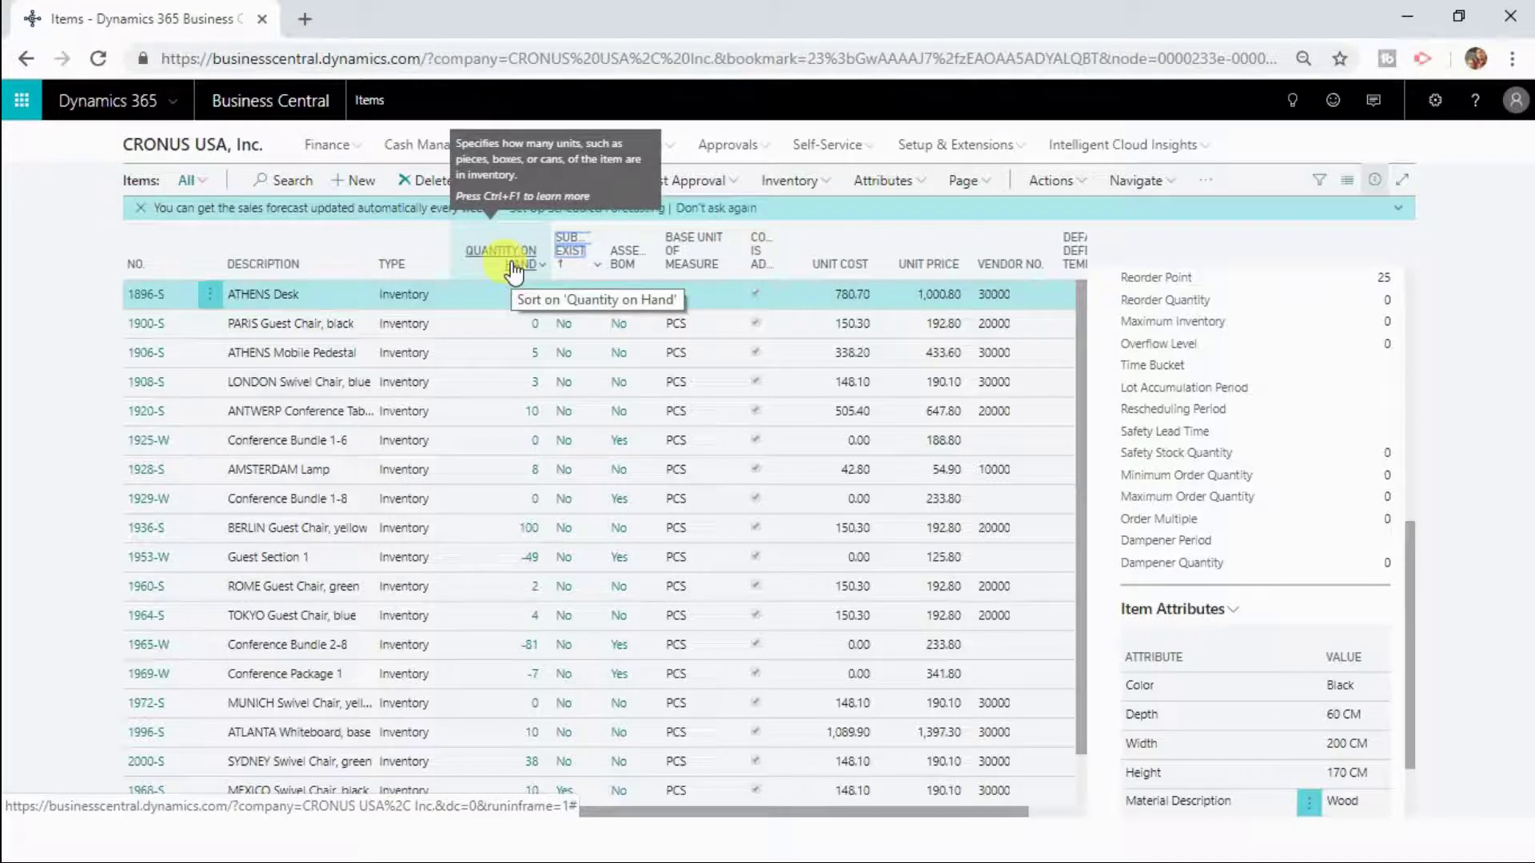
Toggle the Quantity on Hand sort until the lowest value, -81, is listed first
{"action": "left_click", "coordinate": [512, 272]}
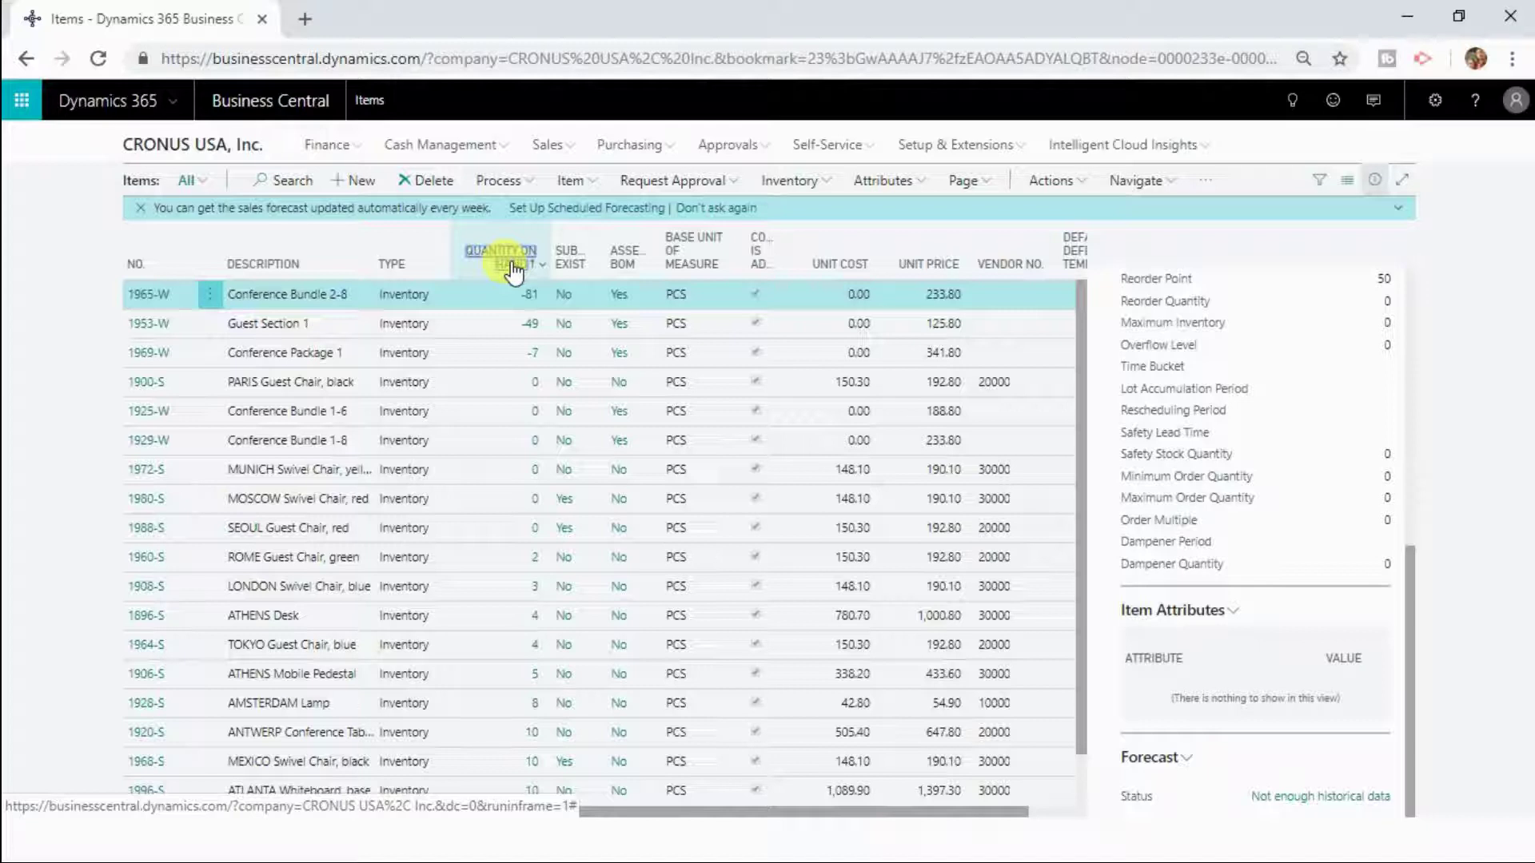
{"action": "left_click", "coordinate": [512, 272]}
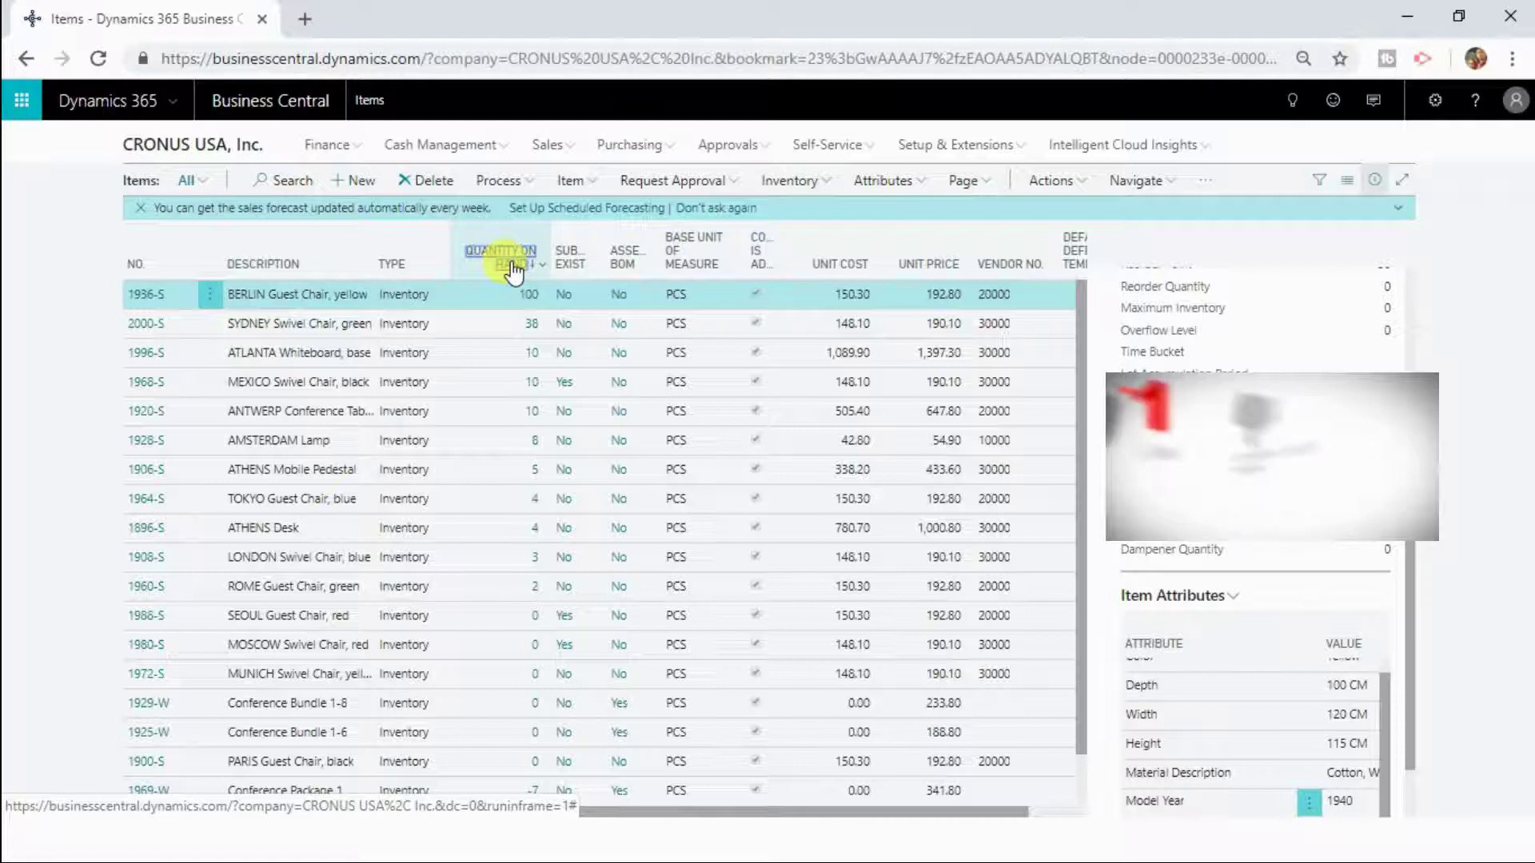
{"action": "left_click", "coordinate": [512, 271]}
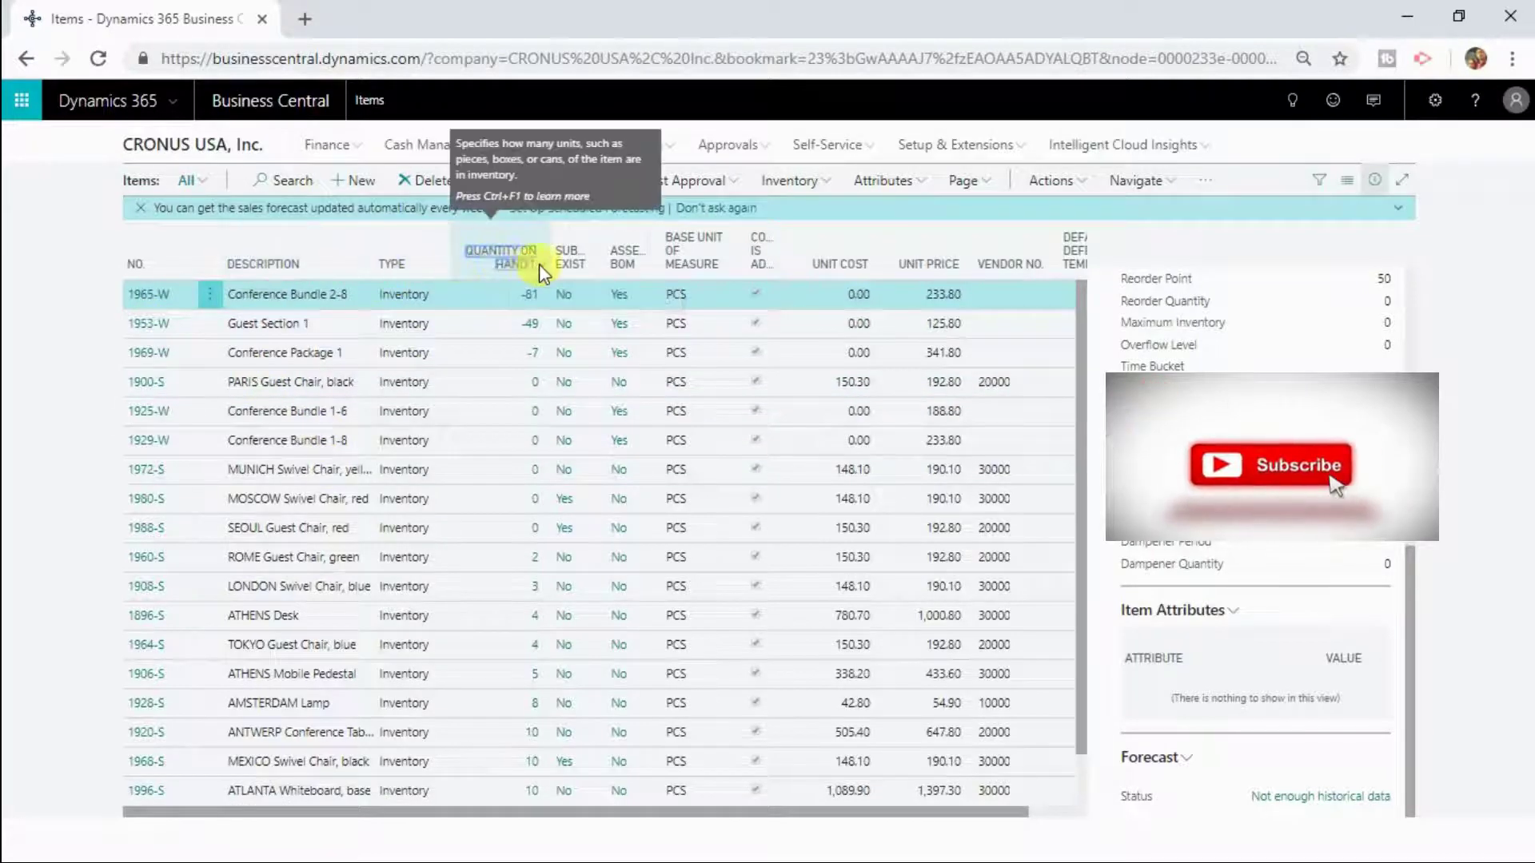
Sort the items by No. and filter Unit Cost to values above 500
{"action": "left_click", "coordinate": [141, 267]}
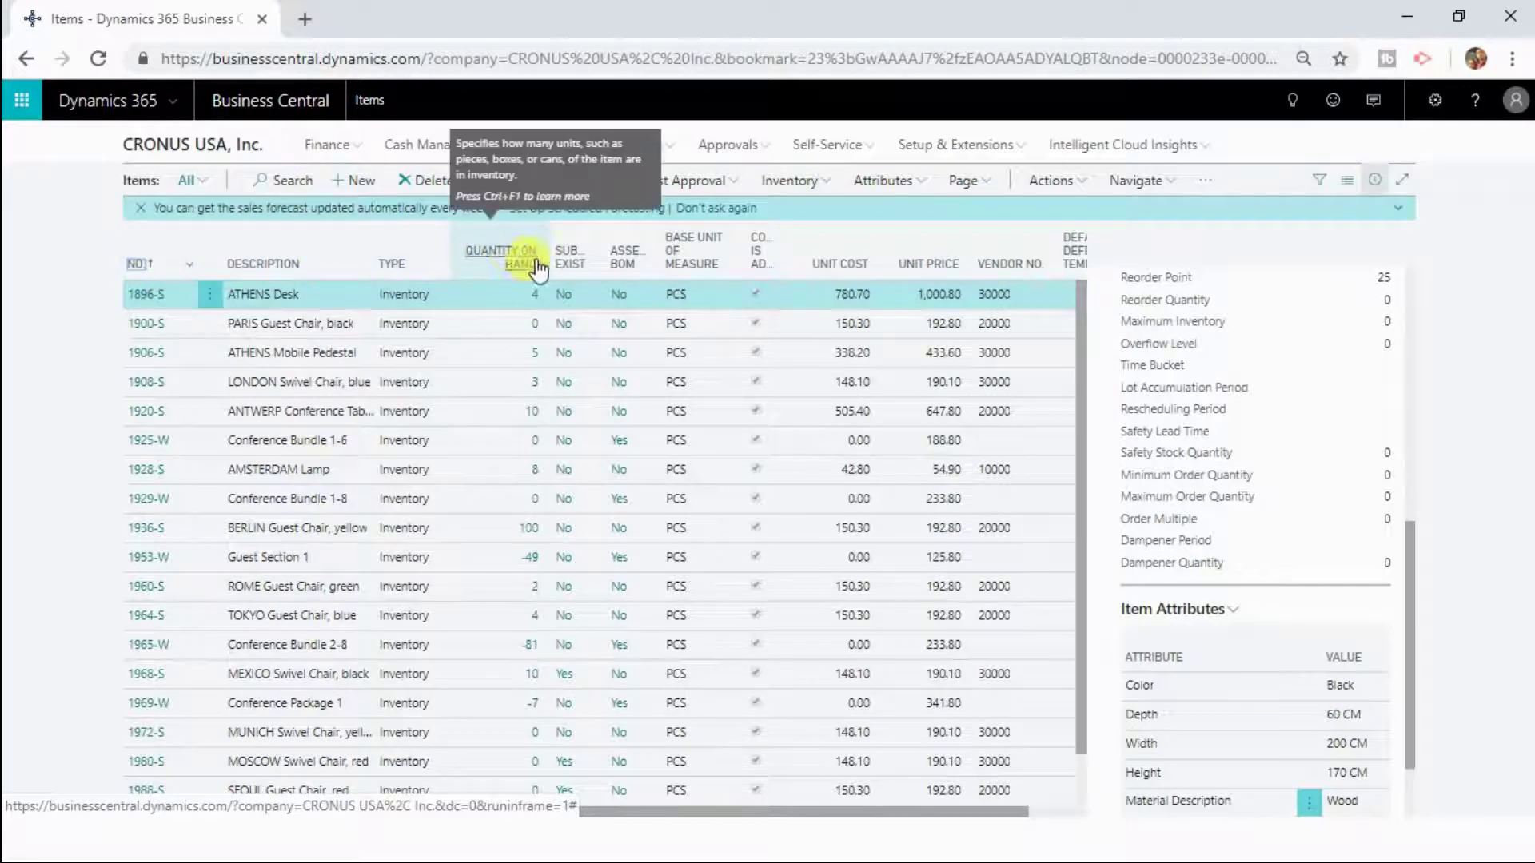
{"action": "left_click", "coordinate": [874, 267]}
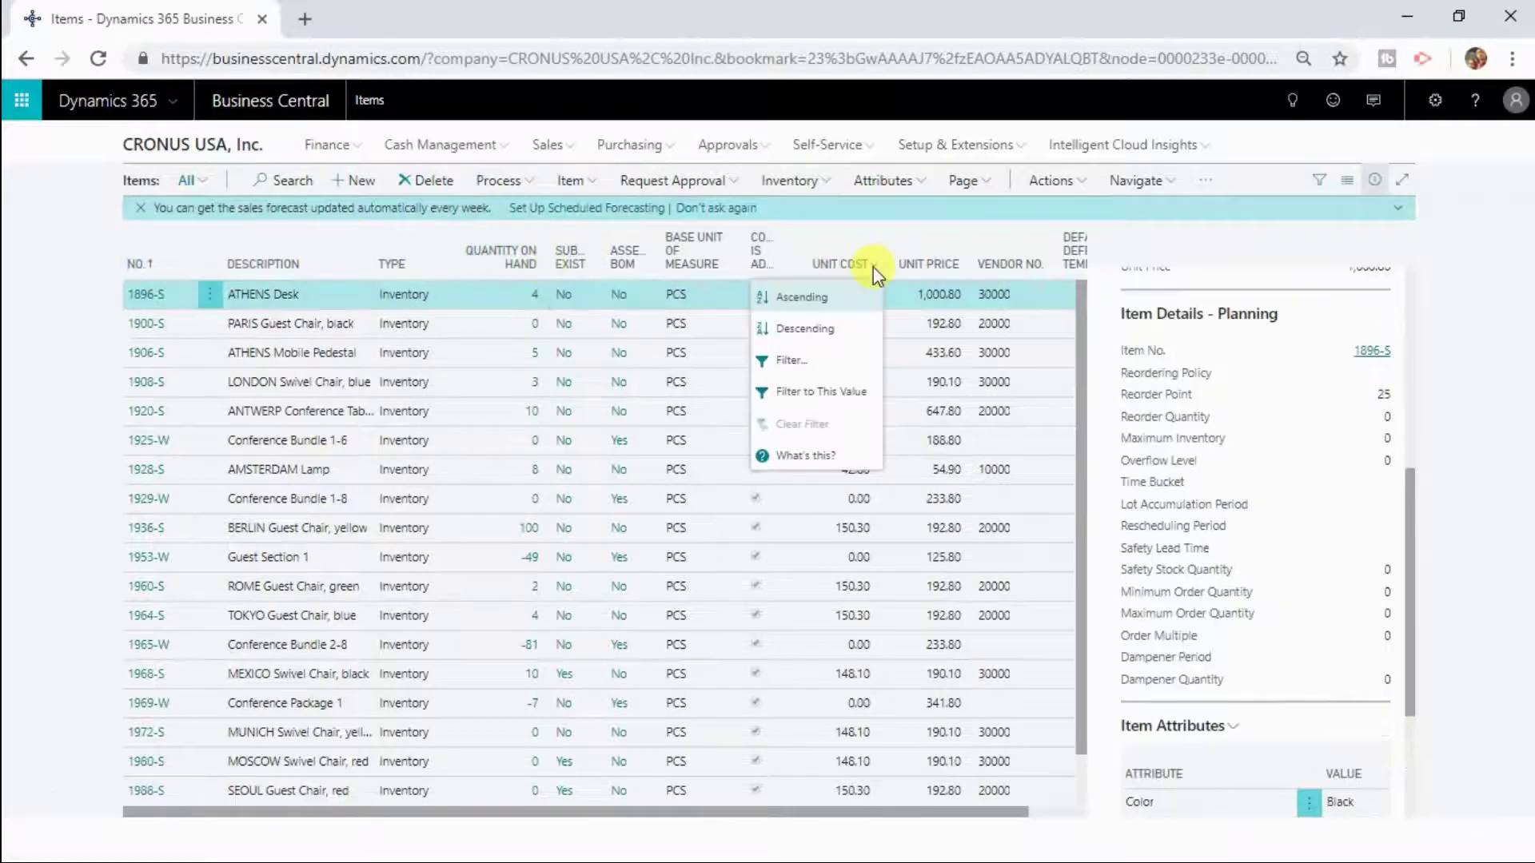
{"action": "left_click", "coordinate": [801, 368]}
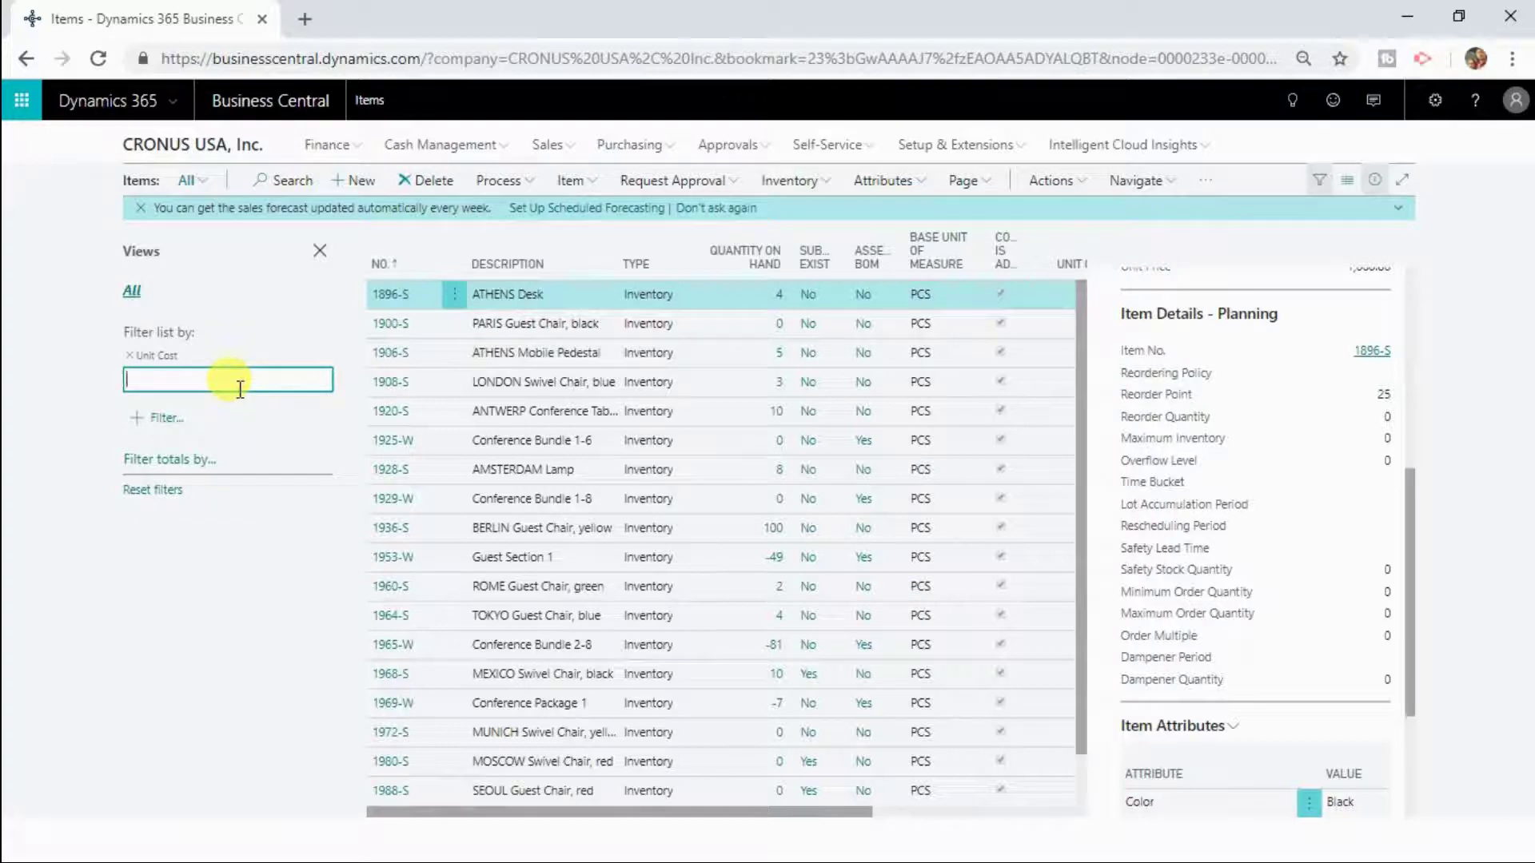
{"action": "type", "text": ">500"}
{"action": "left_click_drag", "start_coordinate": [692, 809], "coordinate": [536, 787]}
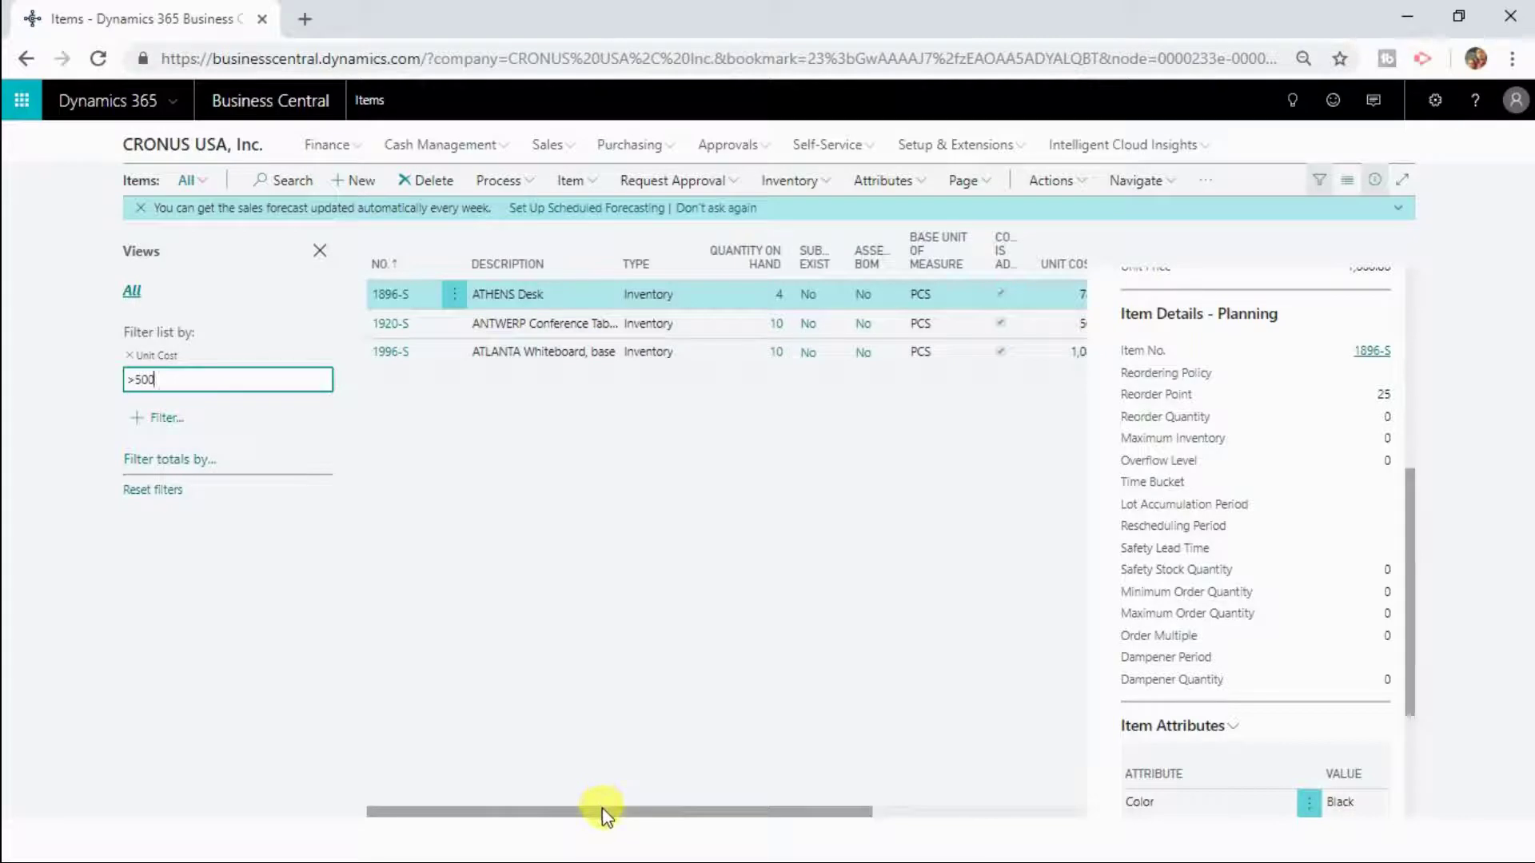
{"action": "left_click_drag", "start_coordinate": [603, 812], "coordinate": [698, 815]}
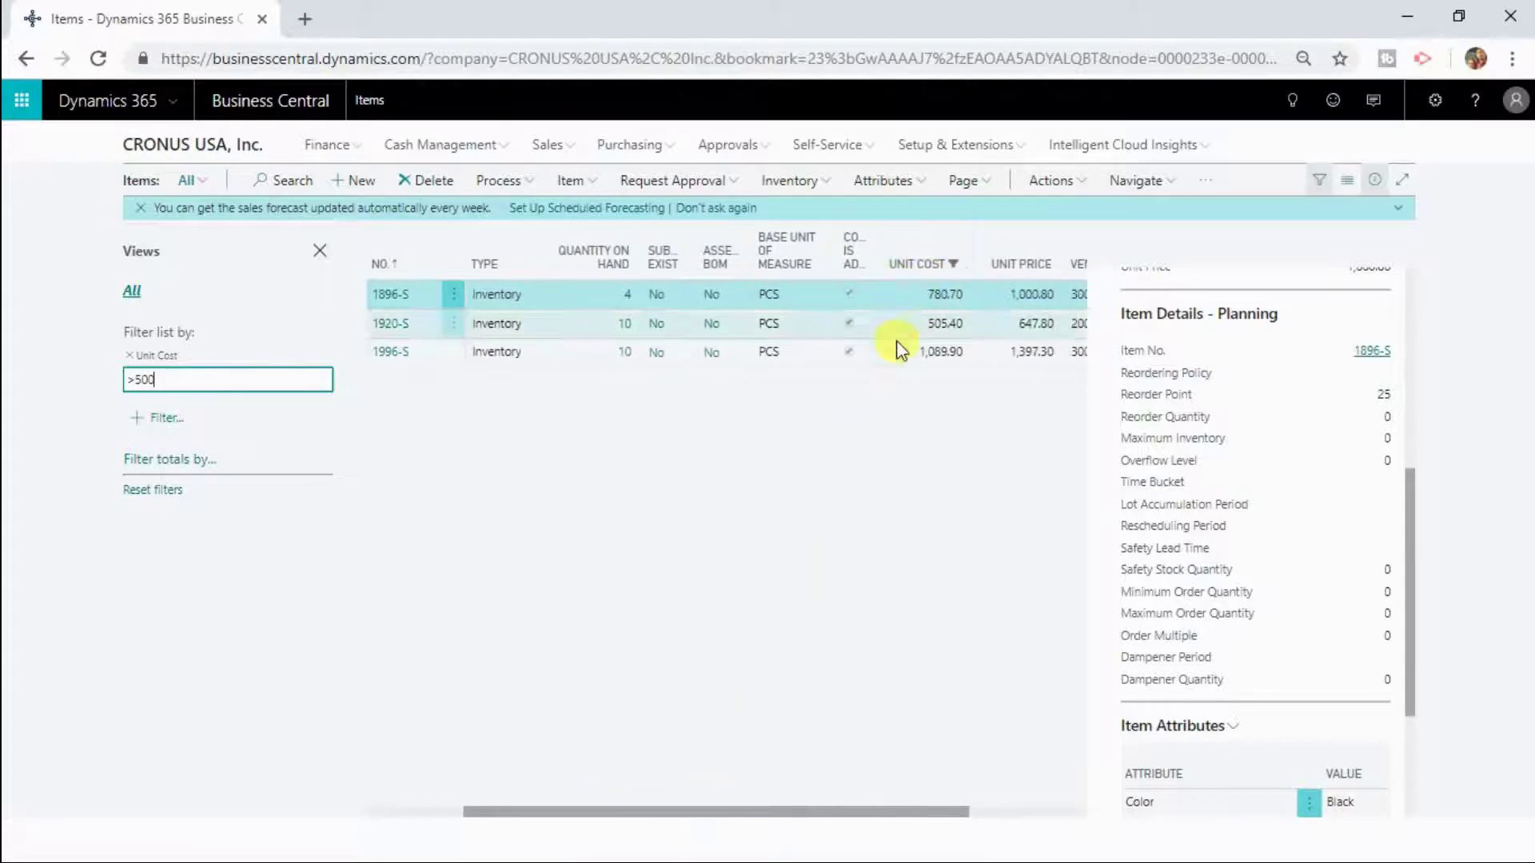
Remove the Unit Cost filter and filter Description to items starting with A
{"action": "left_click", "coordinate": [130, 355]}
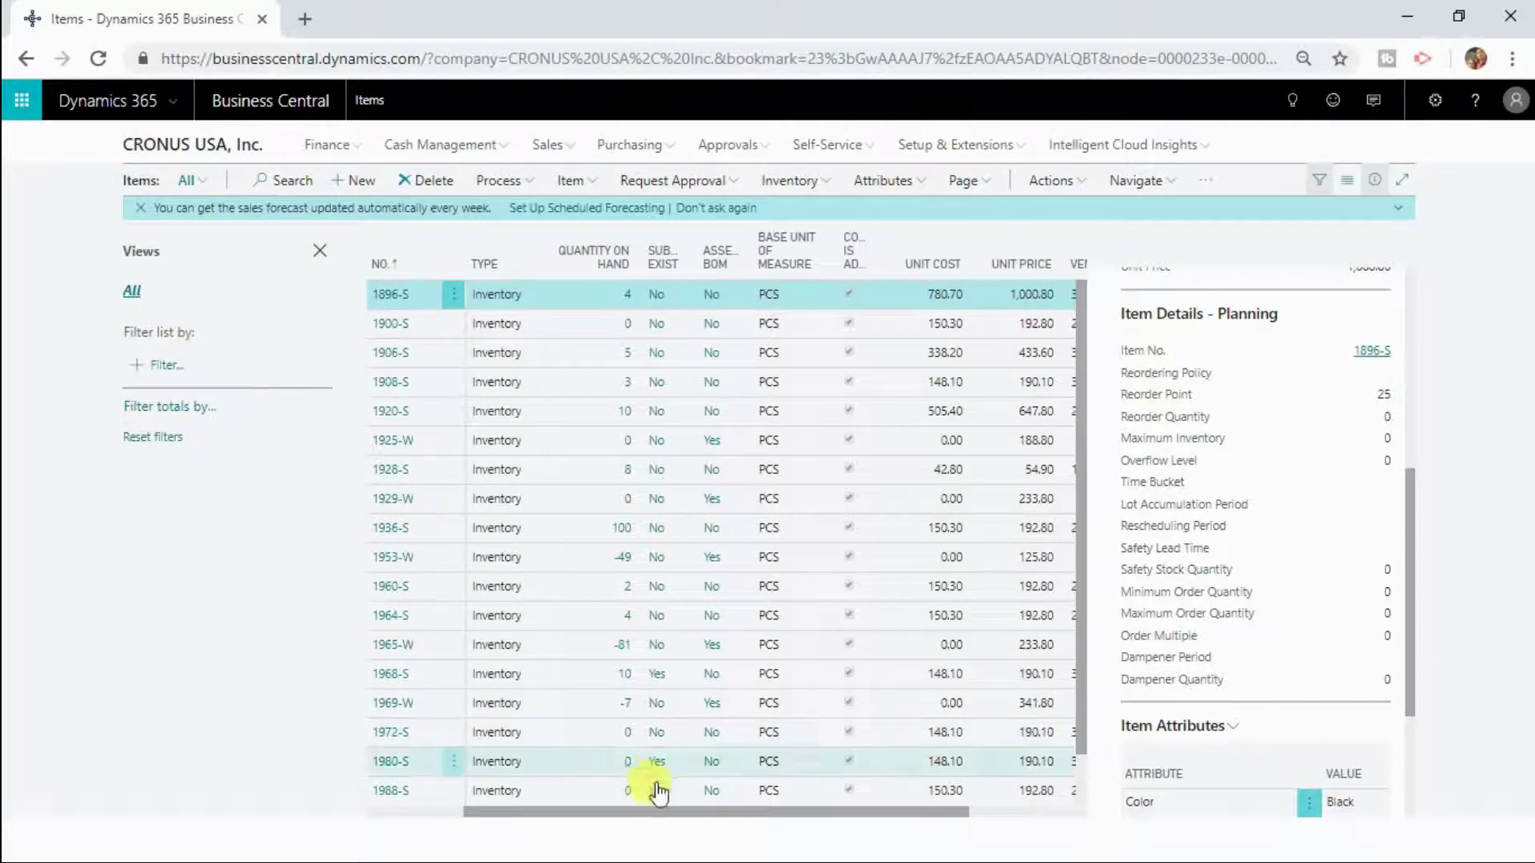
{"action": "left_click_drag", "start_coordinate": [650, 812], "coordinate": [453, 792]}
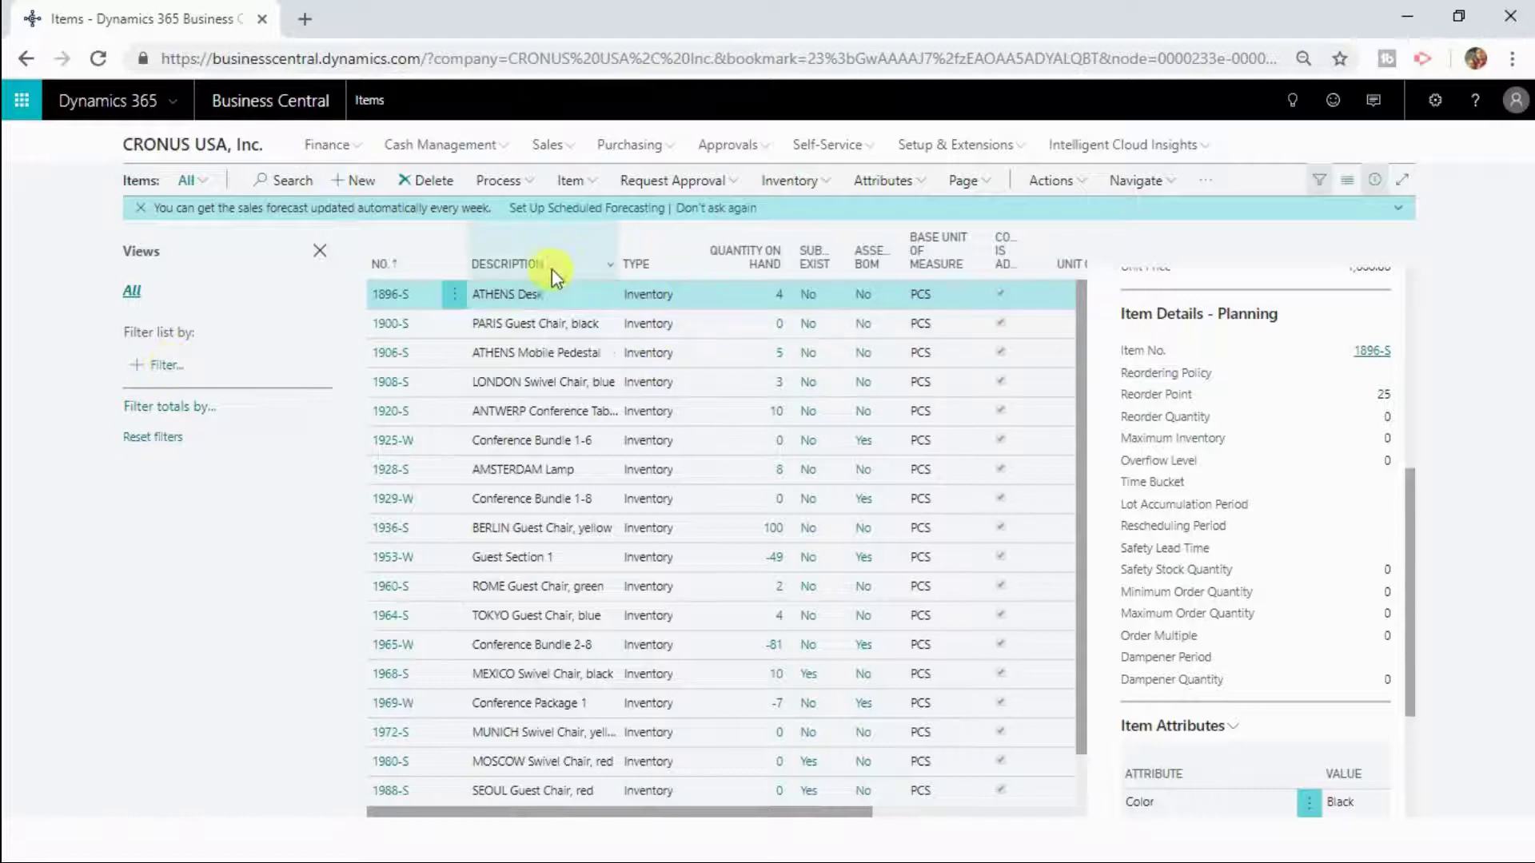
{"action": "left_click", "coordinate": [616, 267]}
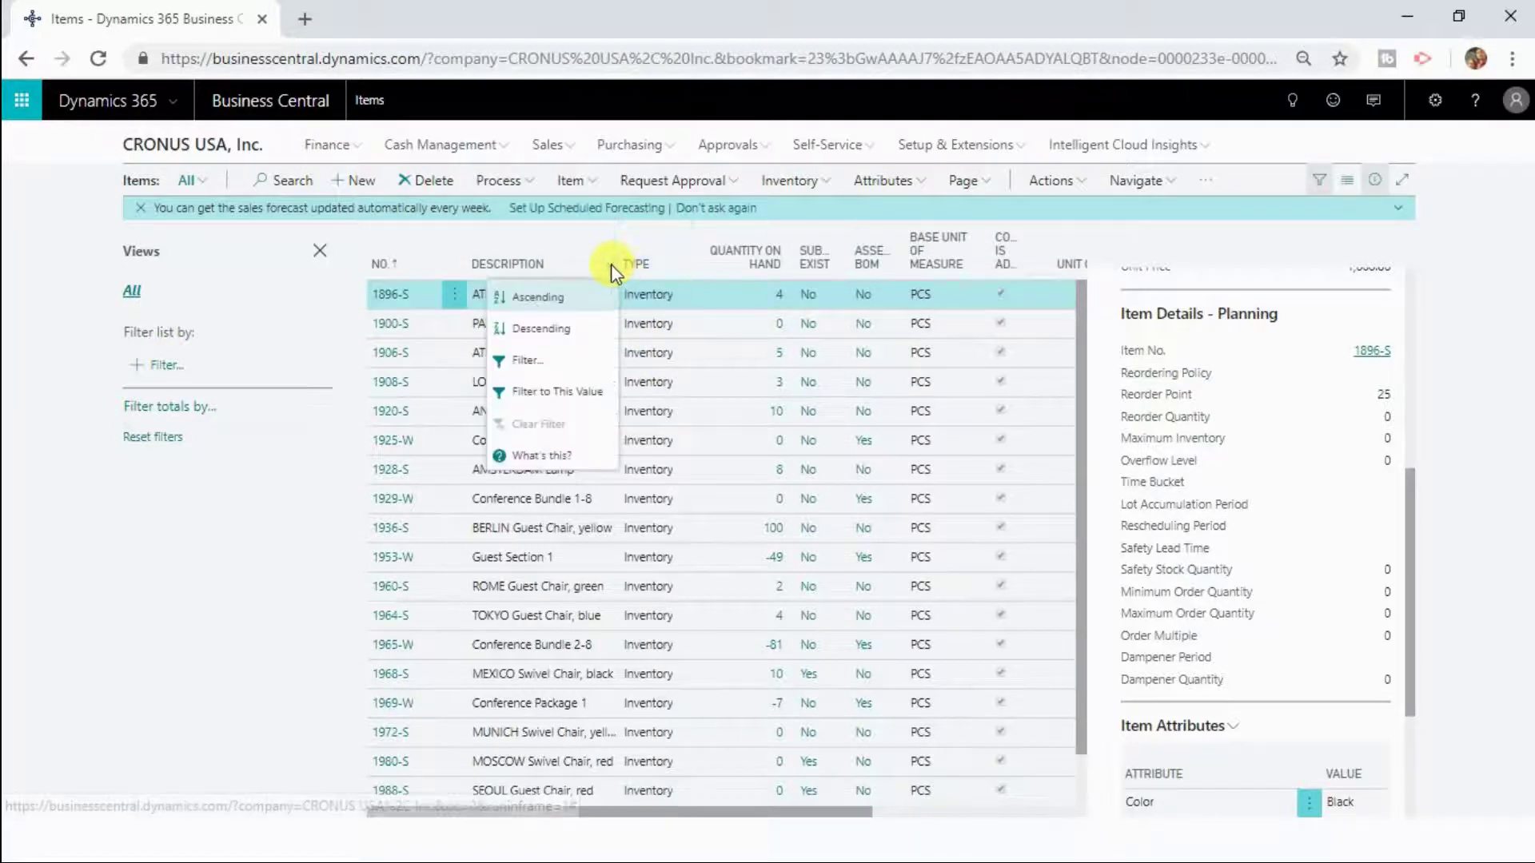
{"action": "left_click", "coordinate": [559, 356]}
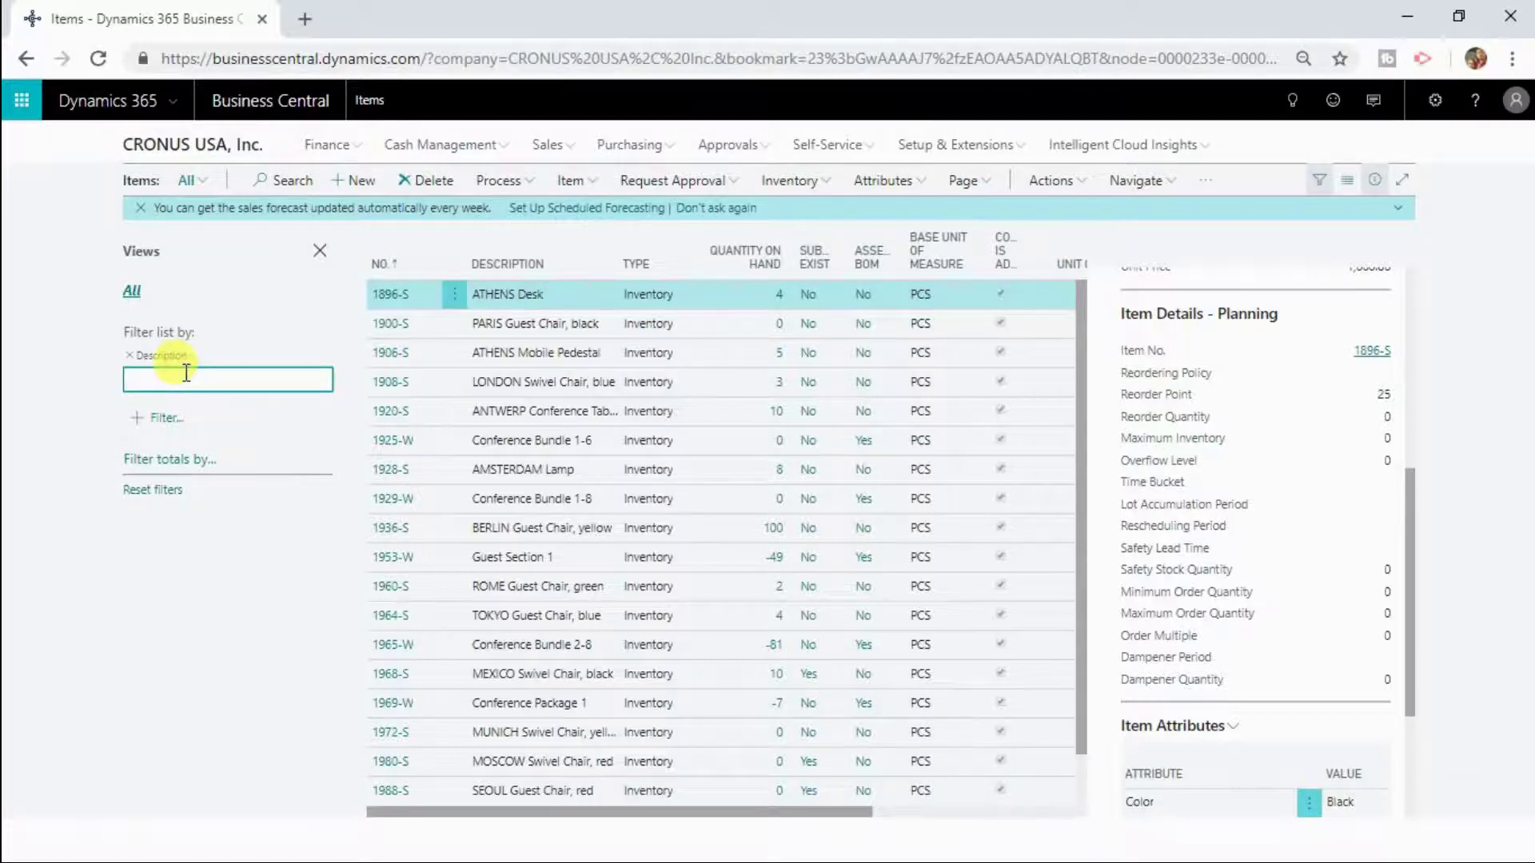
{"action": "type", "text": "A*"}
{"action": "key", "text": "Return"}
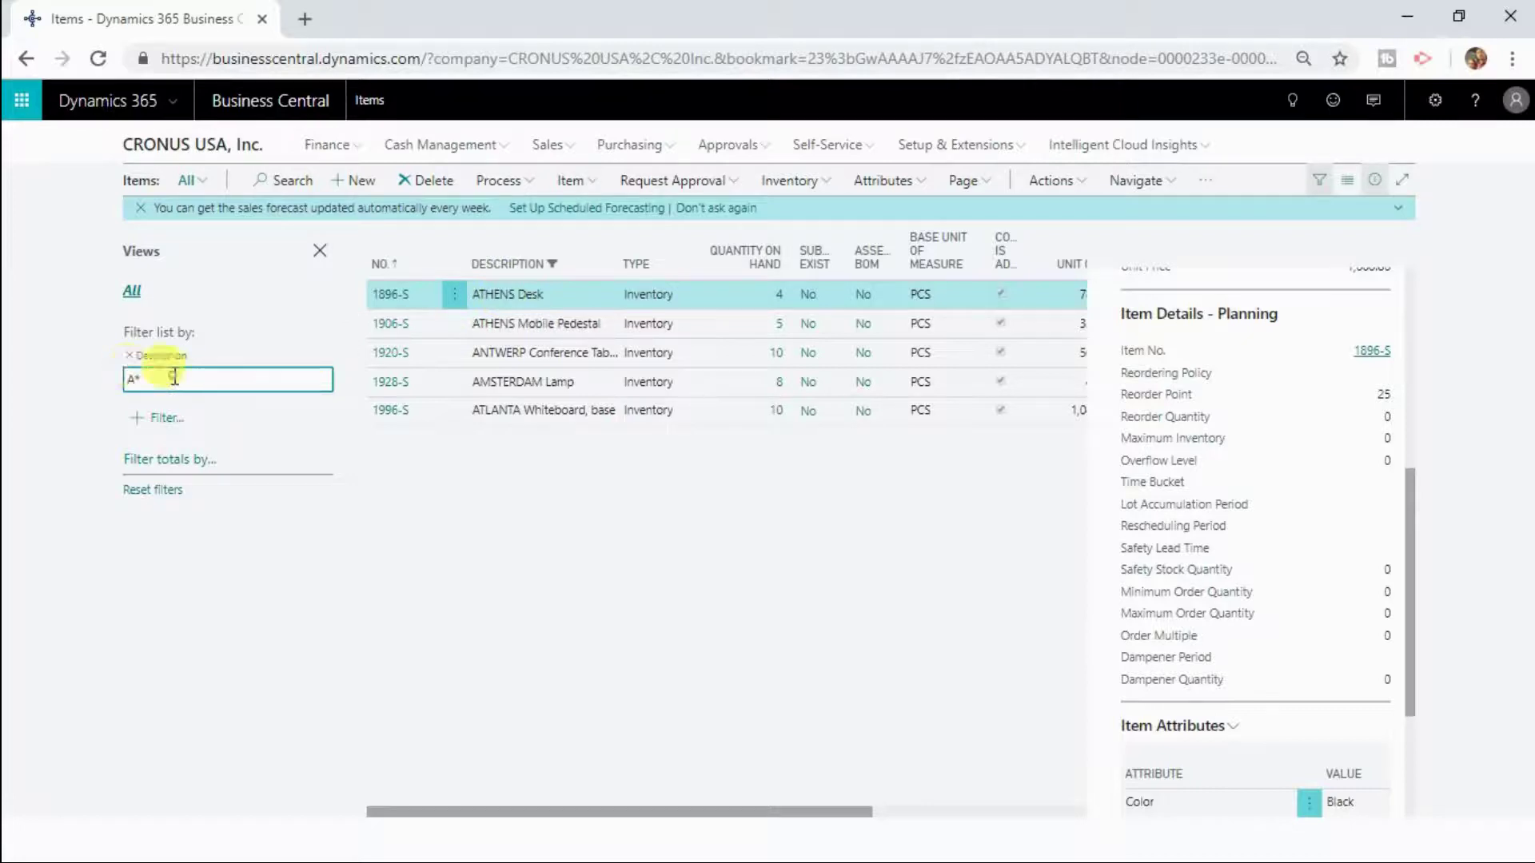
Change the Description filter to *Desk*, leaving only the ATHENS Desk
{"action": "left_click_drag", "start_coordinate": [141, 380], "coordinate": [83, 382]}
{"action": "key", "text": "BackSpace"}
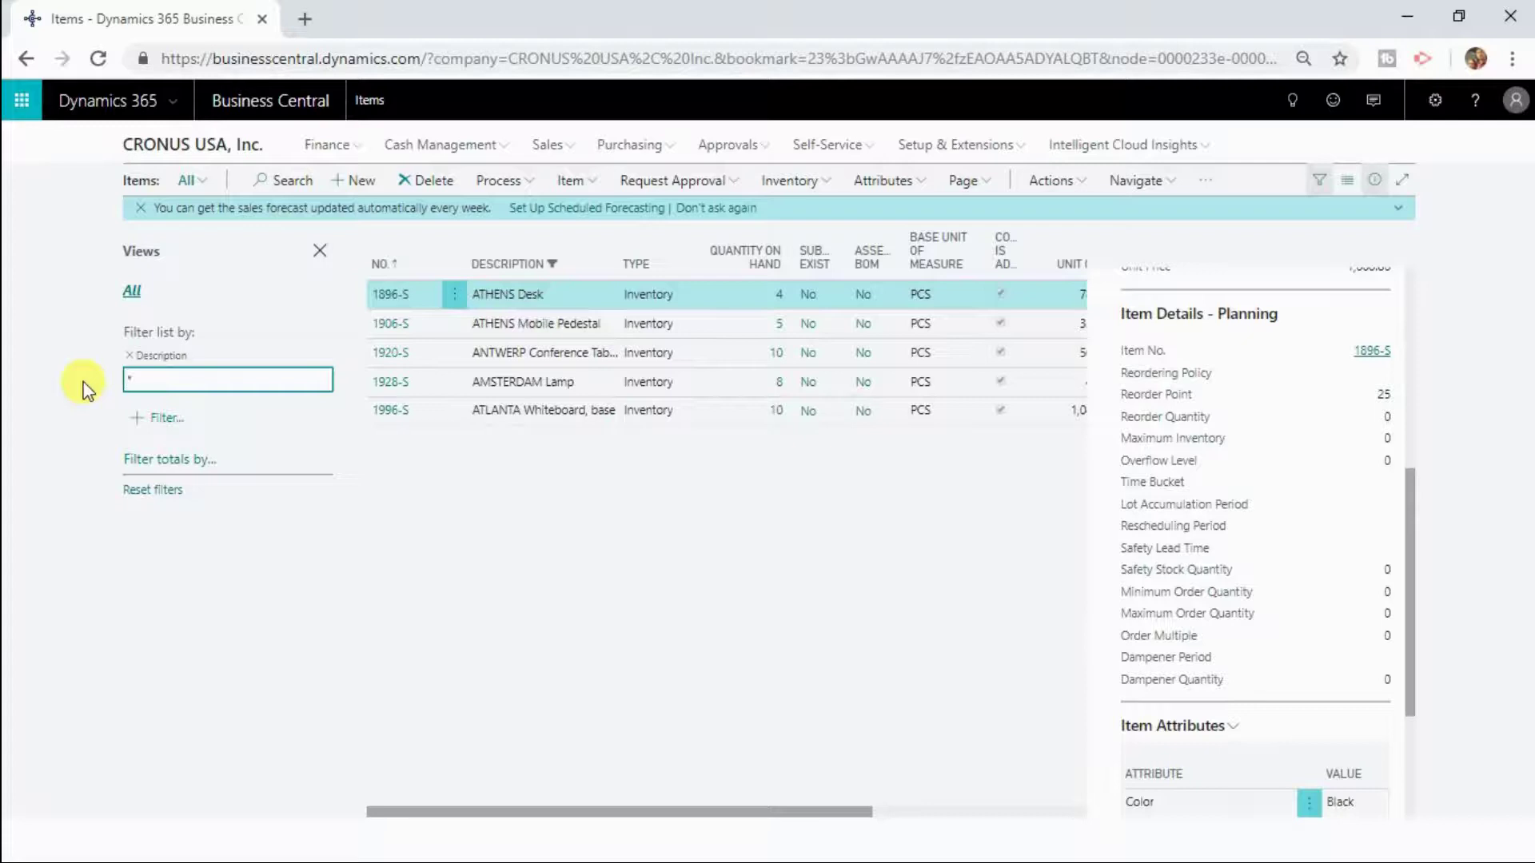
{"action": "type", "text": "*Desk*"}
{"action": "key", "text": "Return"}
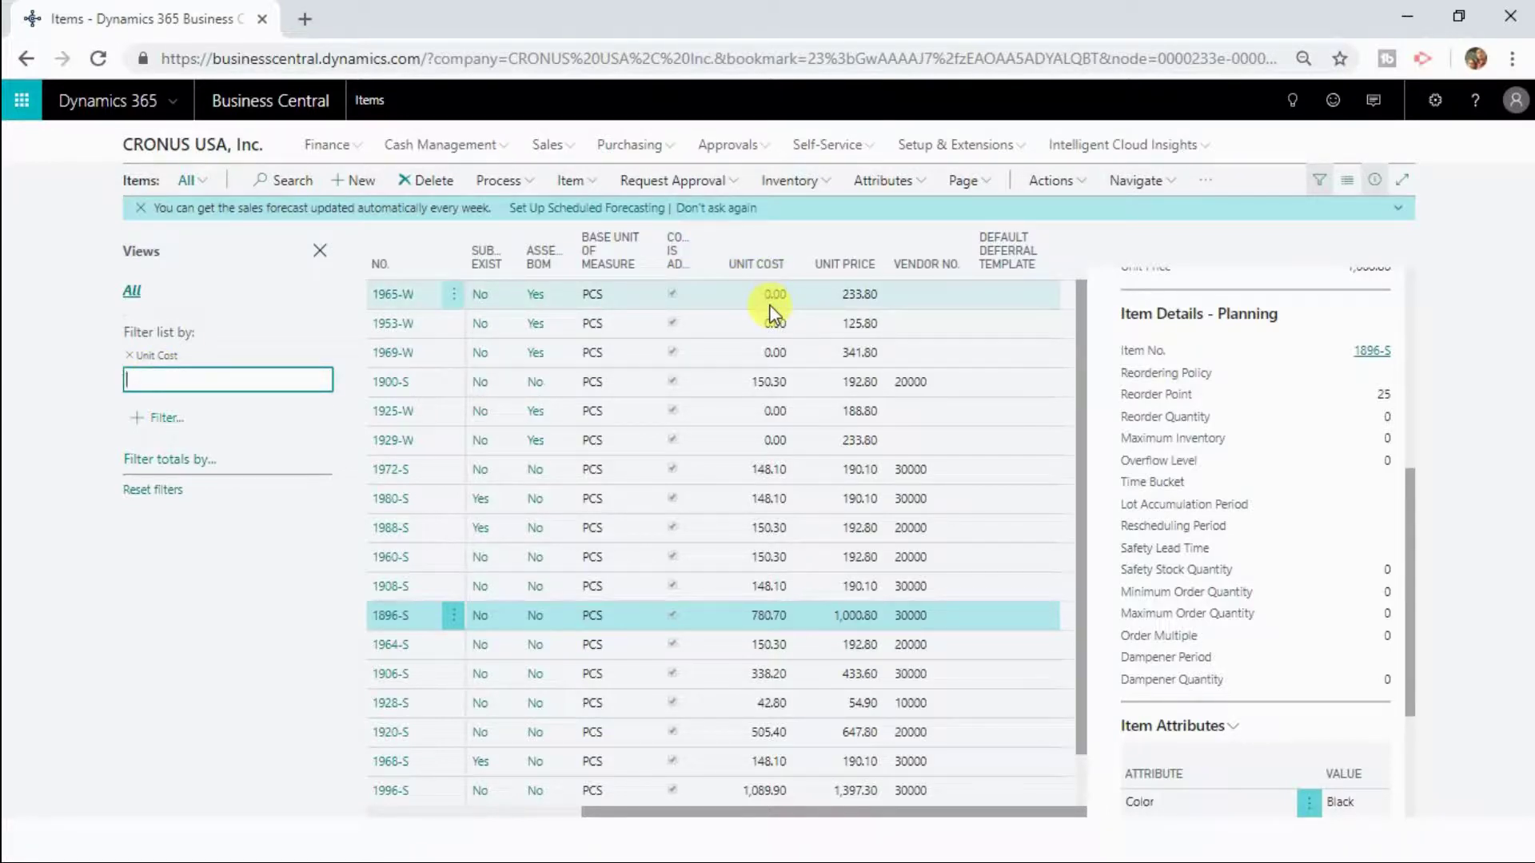
Filter Unit Cost to <>0 so only items with a unit cost remain
{"action": "type", "text": "<>0"}
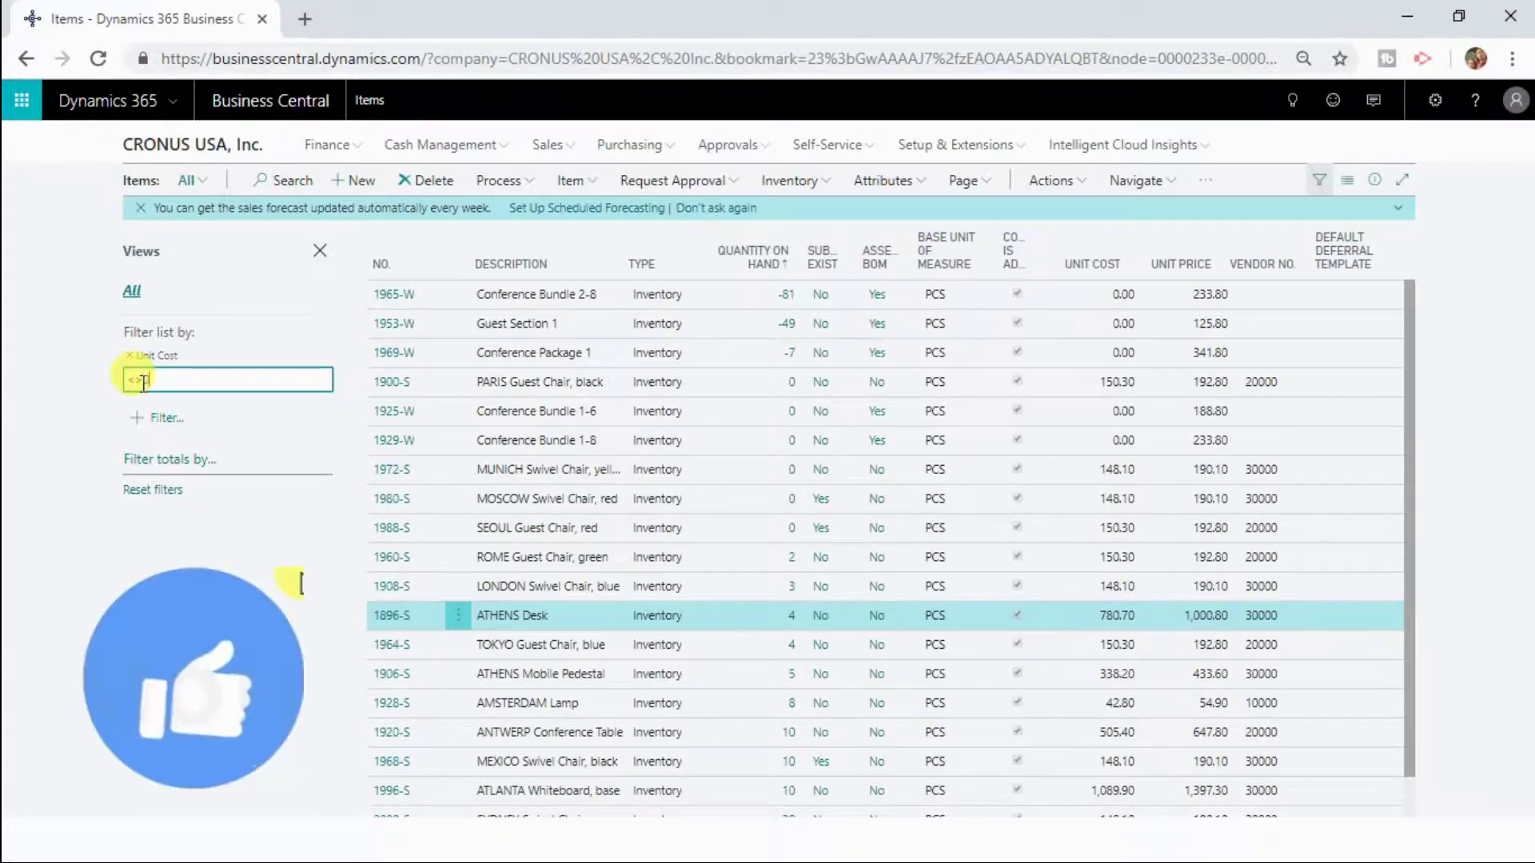
{"action": "key", "text": "Return"}
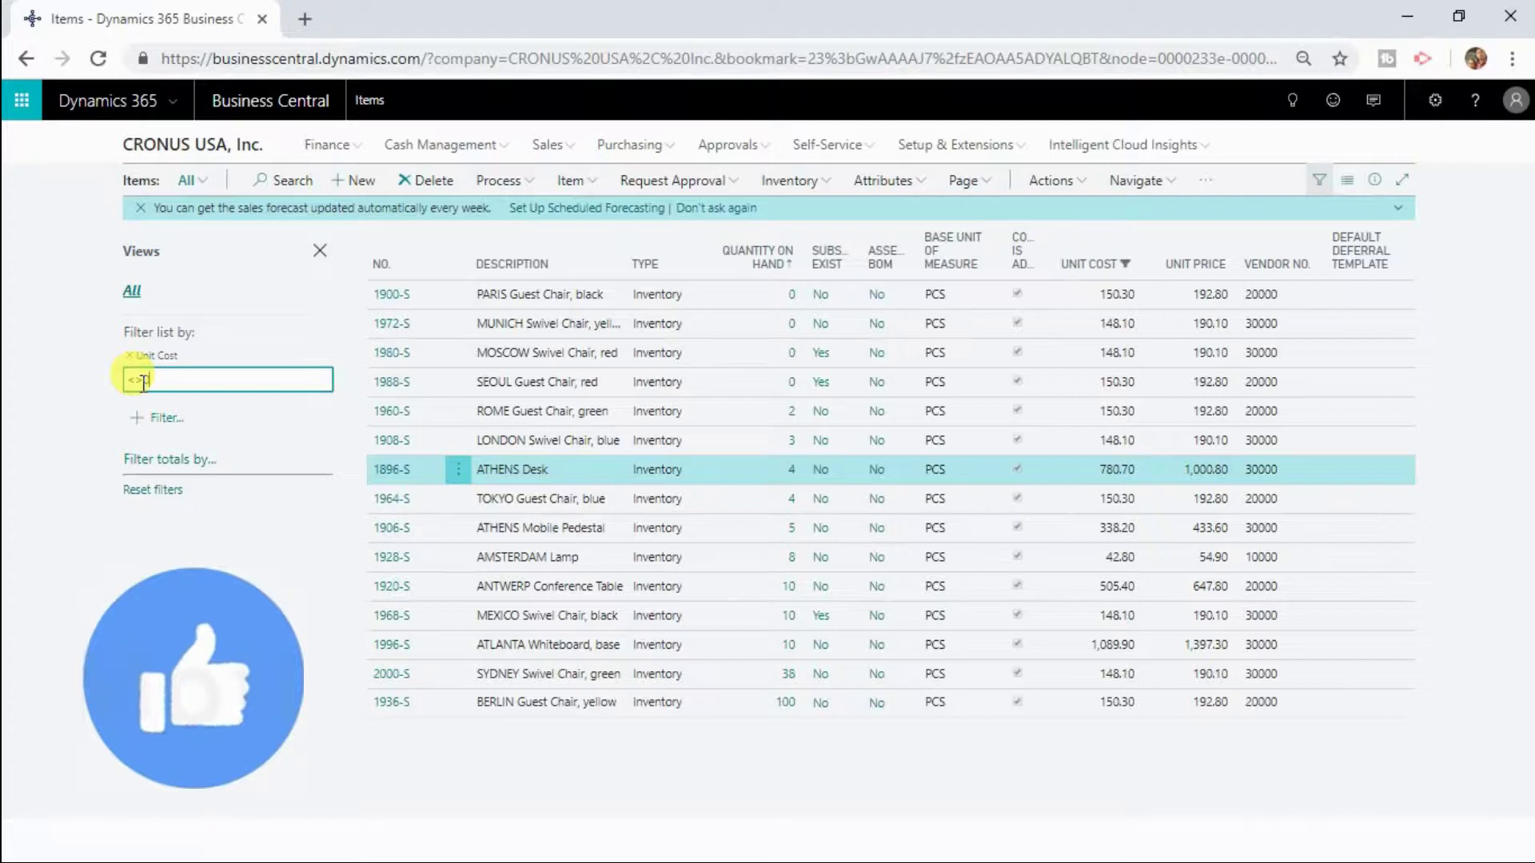